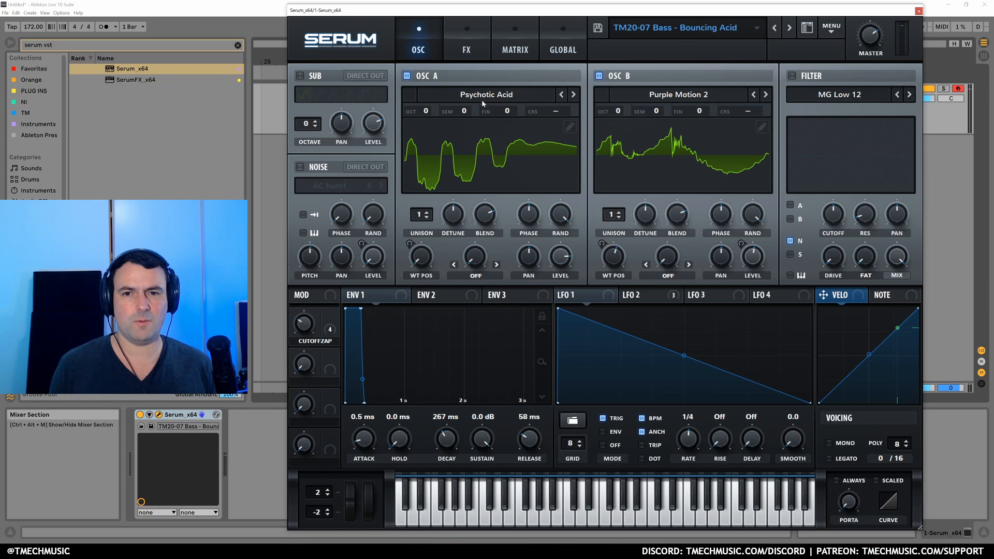
Step: Audition OSC A alone with OSC B switched off, adjusting its wavetable position, and switch OSC B back on
left_click(599, 77)
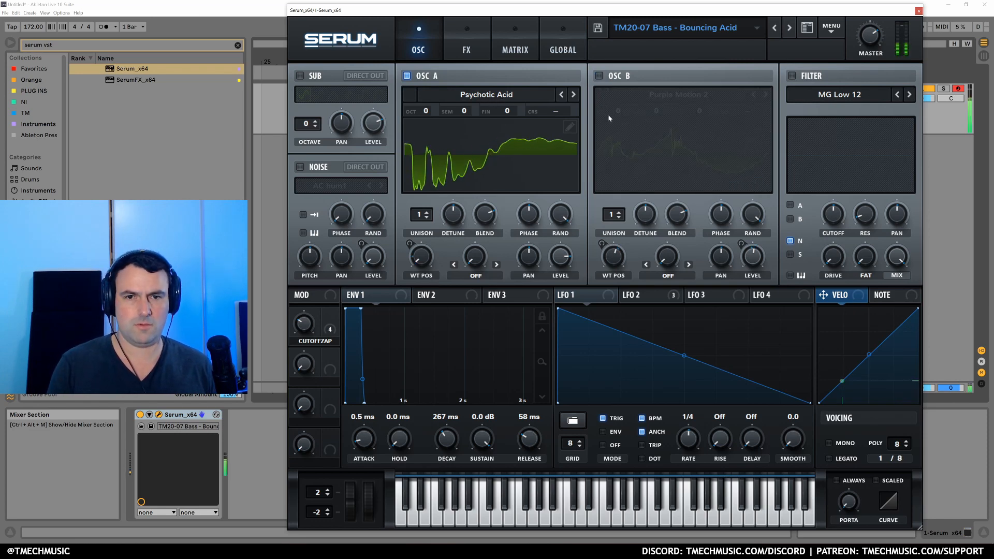
mouse_move(425, 268)
left_mouse_down()
mouse_move(434, 206)
mouse_move(437, 264)
left_mouse_up()
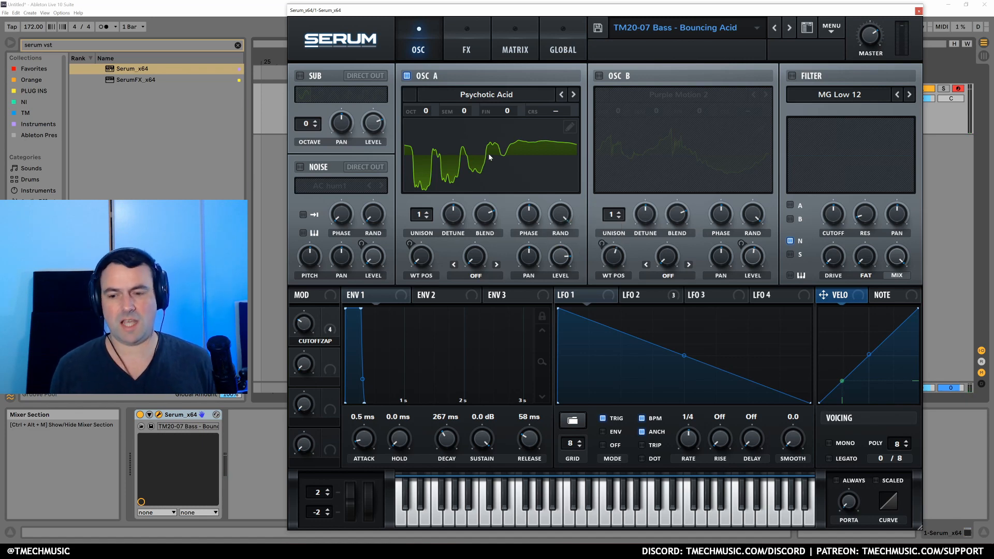
left_click(599, 76)
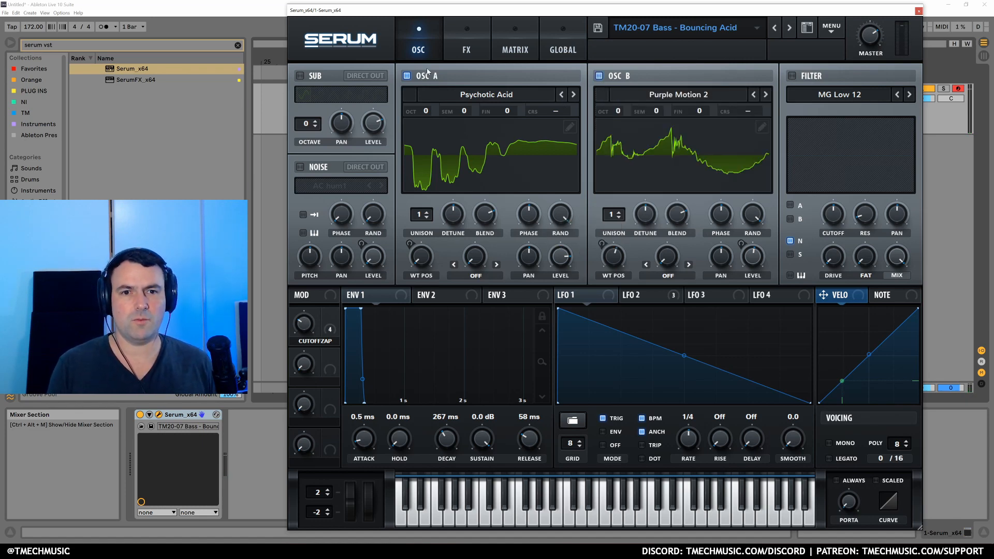
Step: Audition OSC B alone with its wavetable position, turn OSC A back on and try the CUTOFFZAP macro
left_click(408, 76)
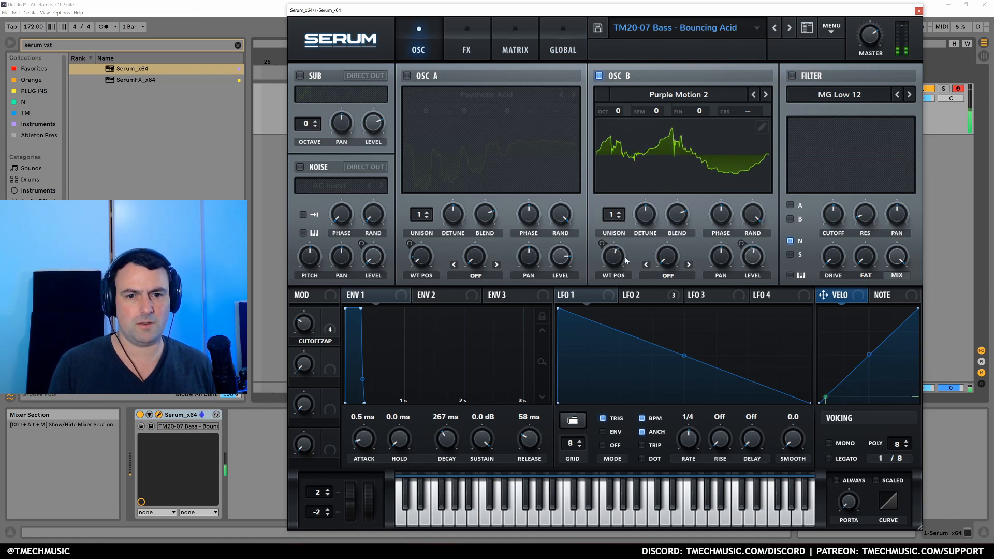
mouse_move(615, 259)
left_mouse_down()
mouse_move(615, 307)
mouse_move(615, 238)
mouse_move(615, 254)
left_mouse_up()
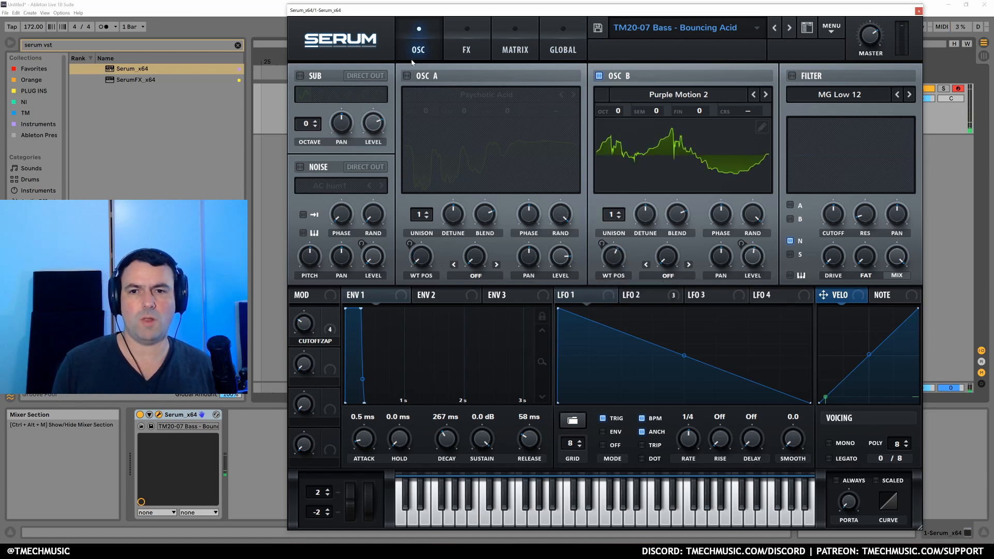
left_click(407, 76)
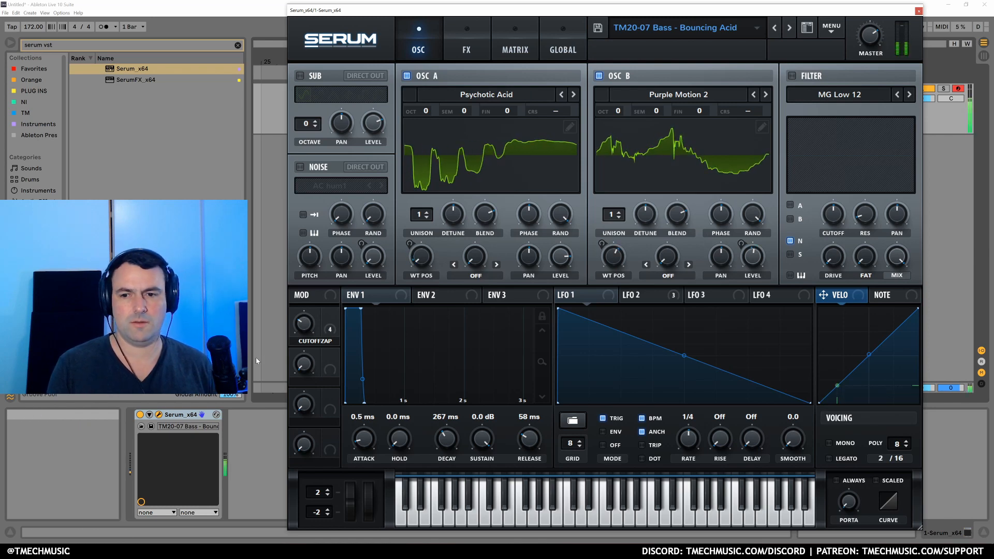
left_click_drag(301, 329, 324, 350)
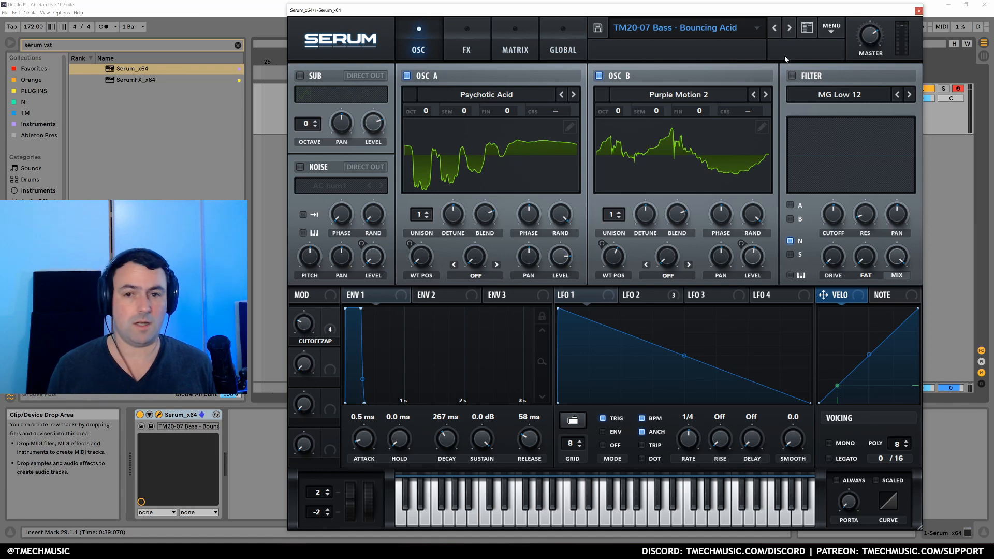
Step: Browse past the FM Saw preset to TM20-07 Bass - Odd Reese, set OSC A's unison to 5 voices and reduce its detune
left_click(790, 33)
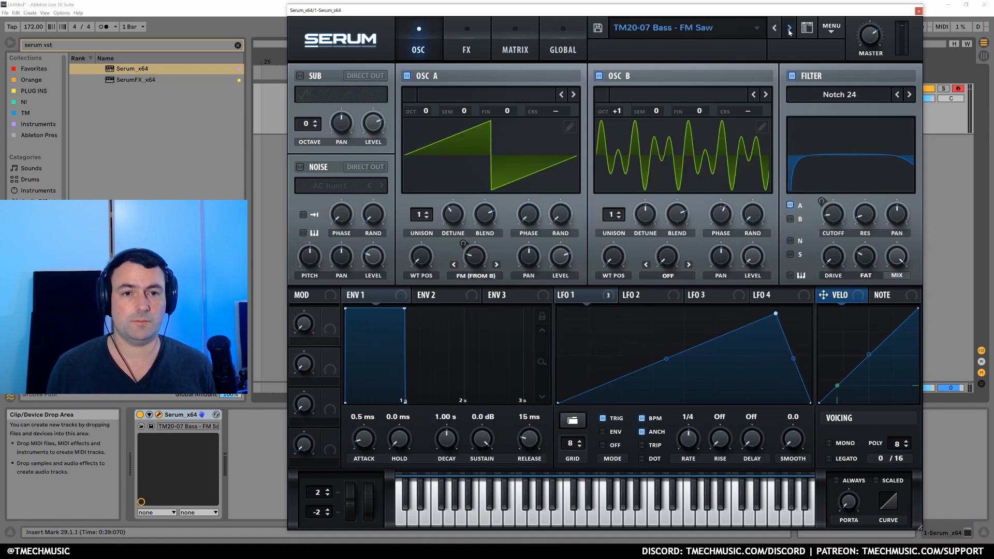
left_click(790, 32)
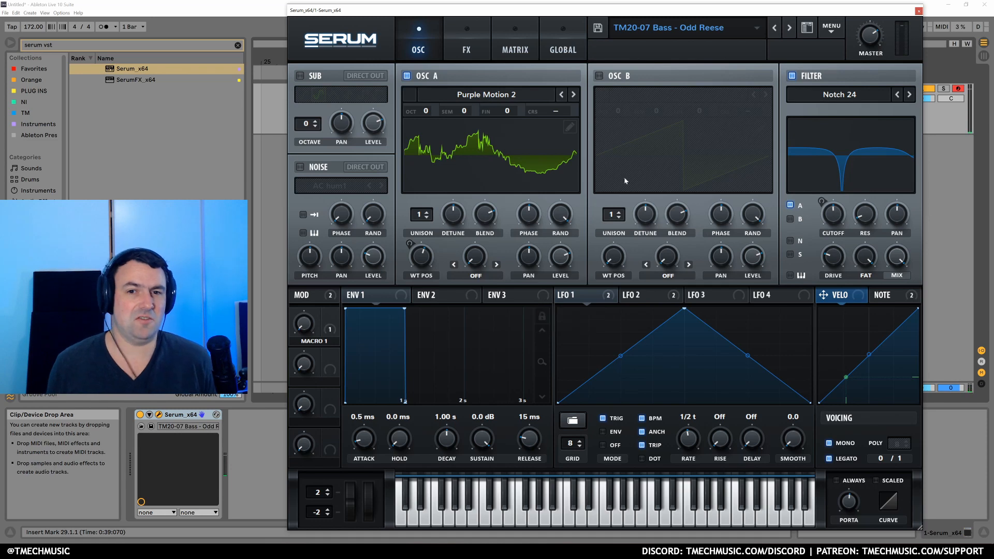
scroll(419, 216, "up", 3)
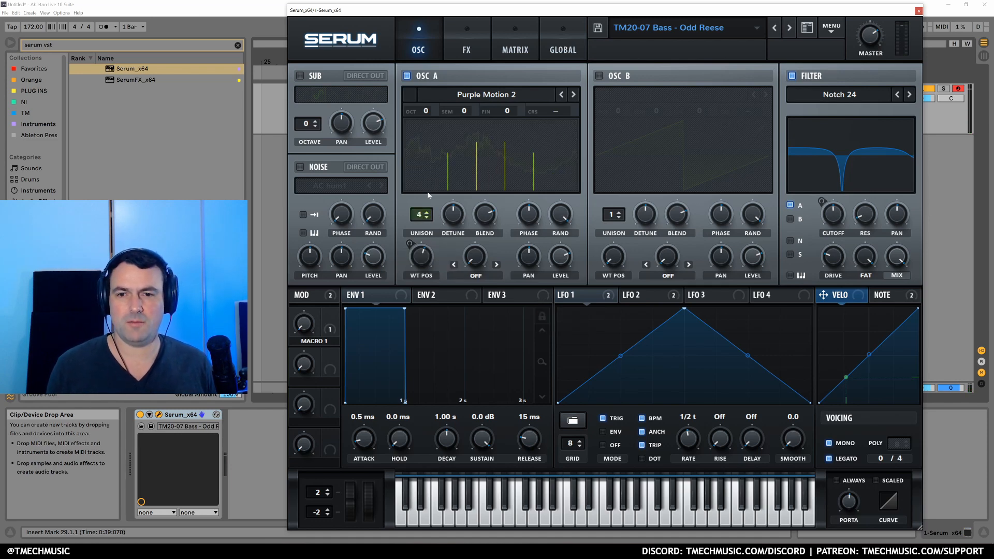
scroll(431, 210, "up", 1)
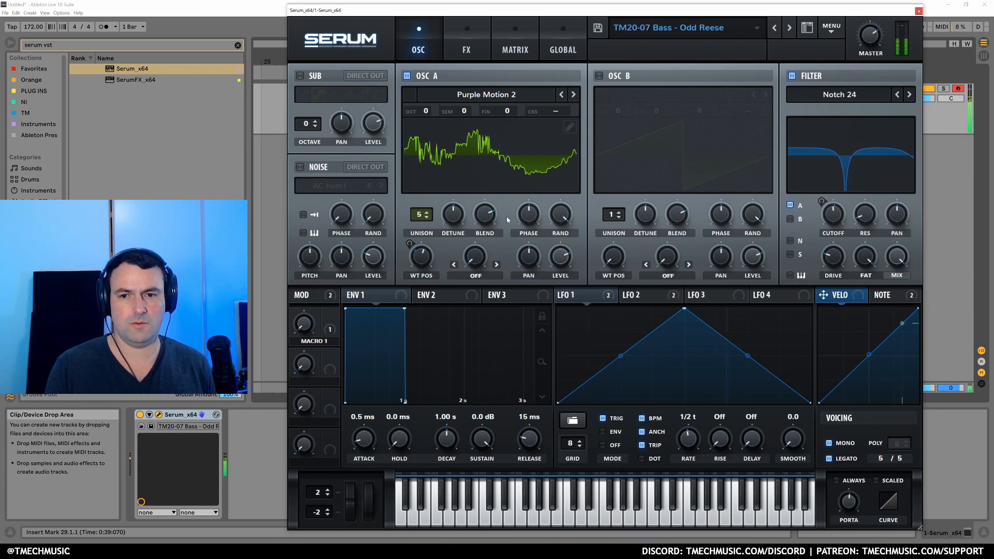
scroll(454, 219, "down", 2)
scroll(454, 219, "down", 2)
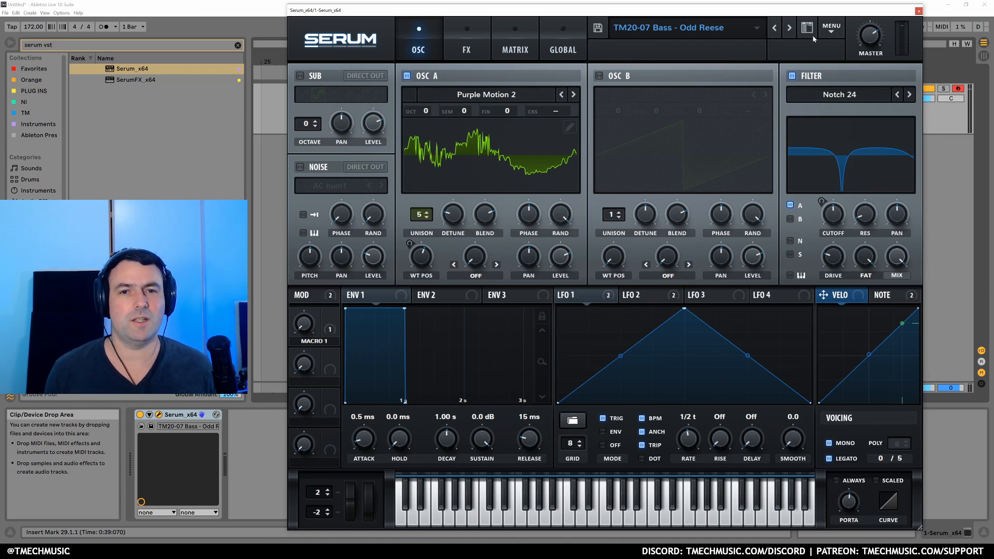
Step: Initialize the preset and check OSC A's default wavetable in the 3D view before returning to the 2D view
left_click(832, 28)
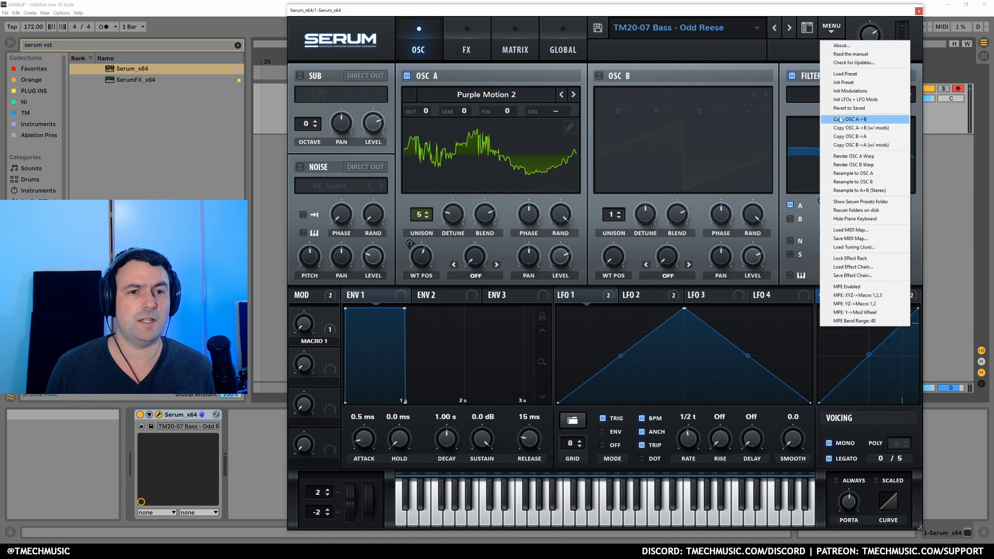
left_click(853, 83)
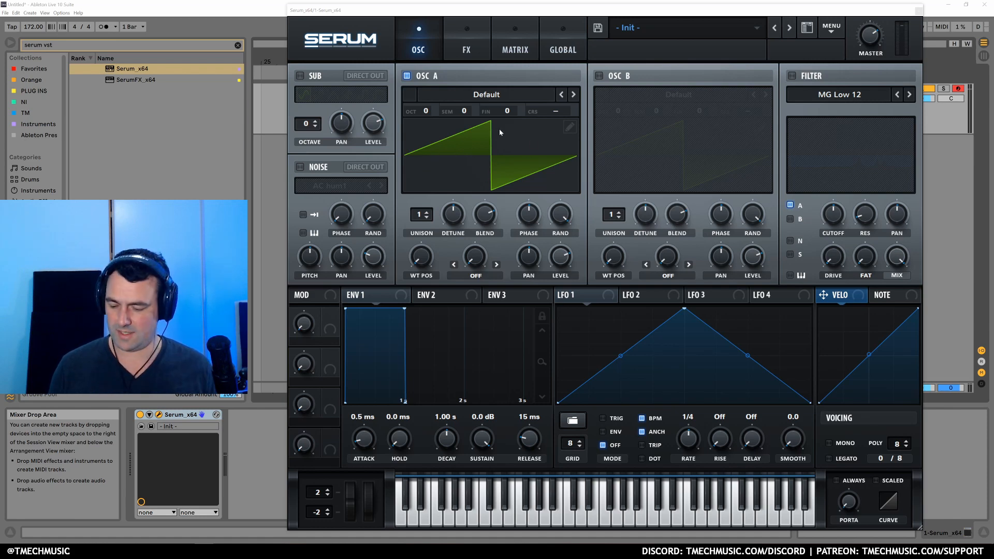
left_click(520, 149)
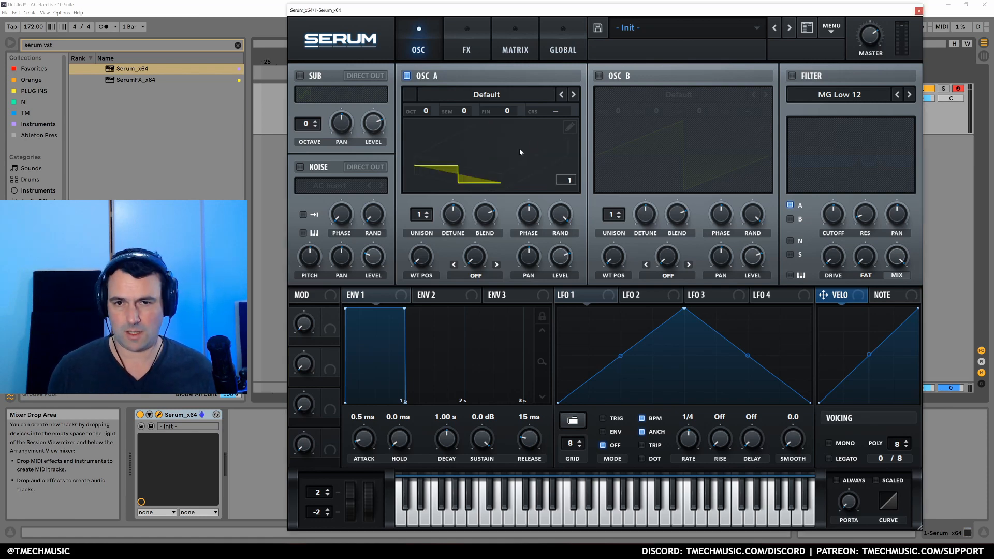
left_click(477, 154)
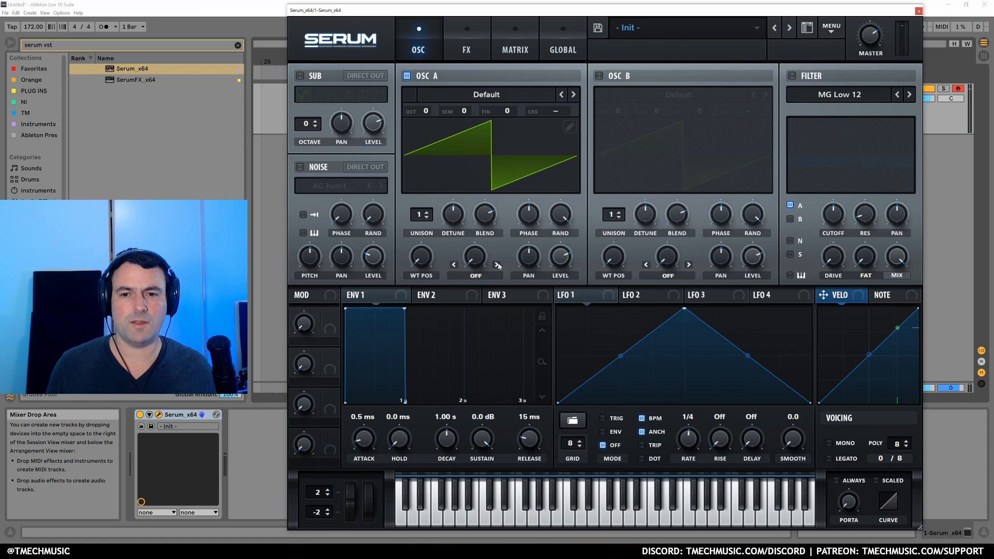
Step: Try the Bend - warp mode with different amounts on OSC A, followed by the Asym - mode
left_click(486, 276)
left_click(487, 330)
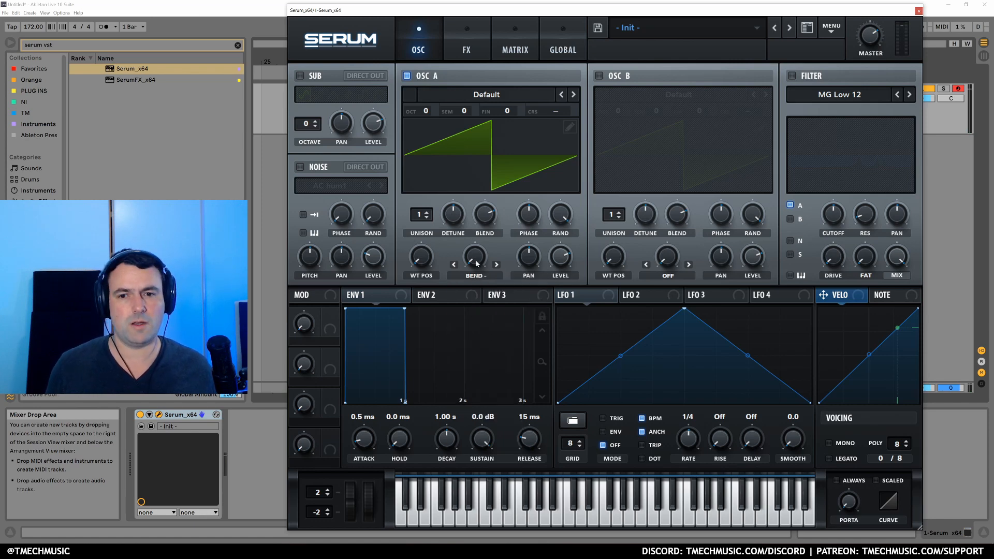
mouse_move(478, 264)
left_mouse_down()
mouse_move(495, 156)
mouse_move(477, 257)
left_mouse_up()
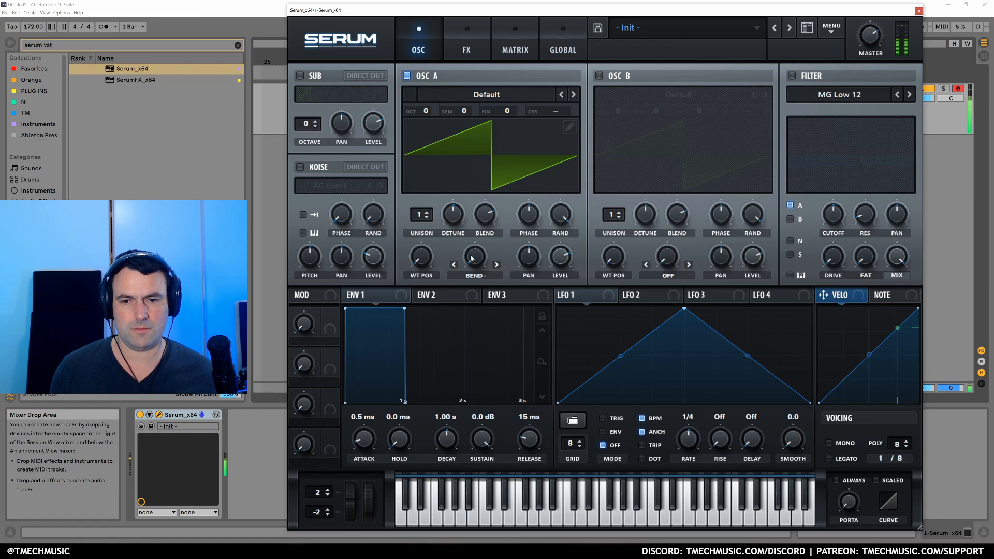
mouse_move(472, 259)
left_mouse_down()
mouse_move(472, 213)
mouse_move(475, 261)
left_mouse_up()
left_click(481, 277)
left_click(481, 363)
Step: Set OSC A's warp mode to Mirror and modulate it with LFO 1, shaped as a rising ramp at bar rate in TRIG mode
left_click(475, 275)
left_click(469, 389)
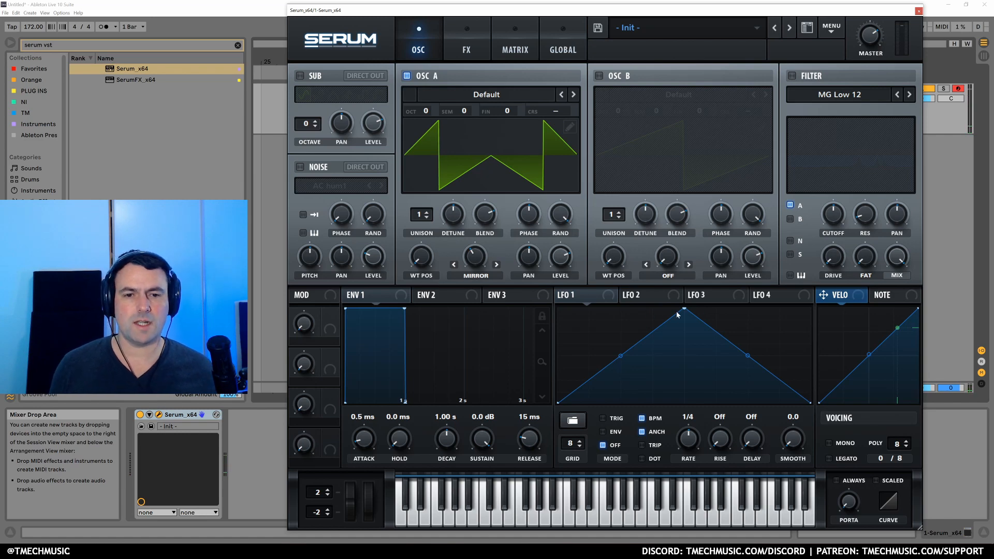
left_click_drag(684, 309, 811, 309)
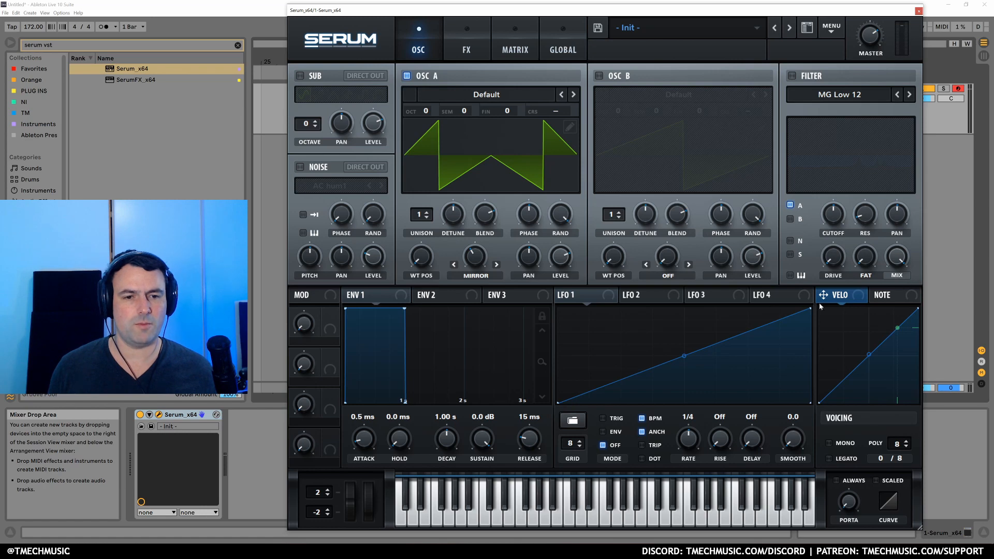
left_click_drag(612, 299, 476, 261)
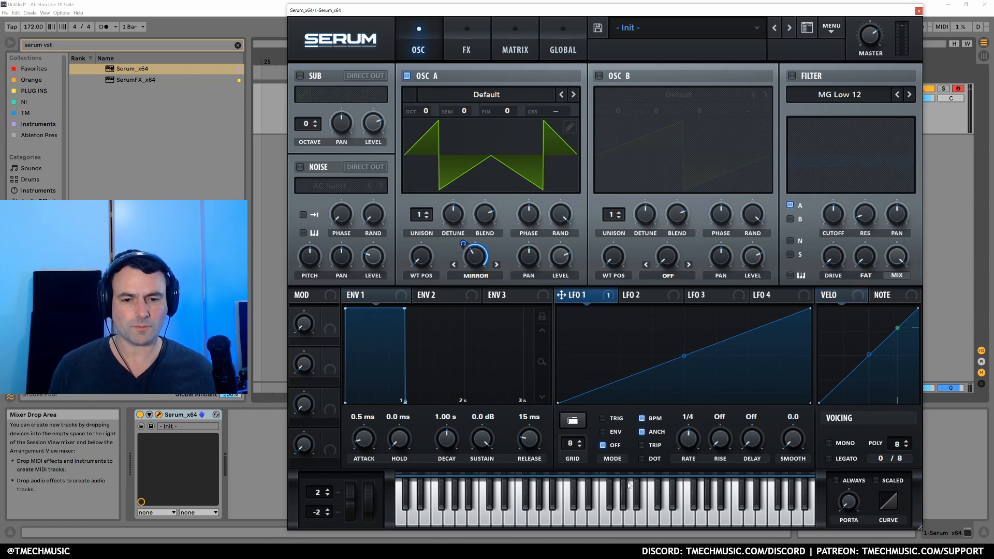
left_click_drag(691, 443, 691, 449)
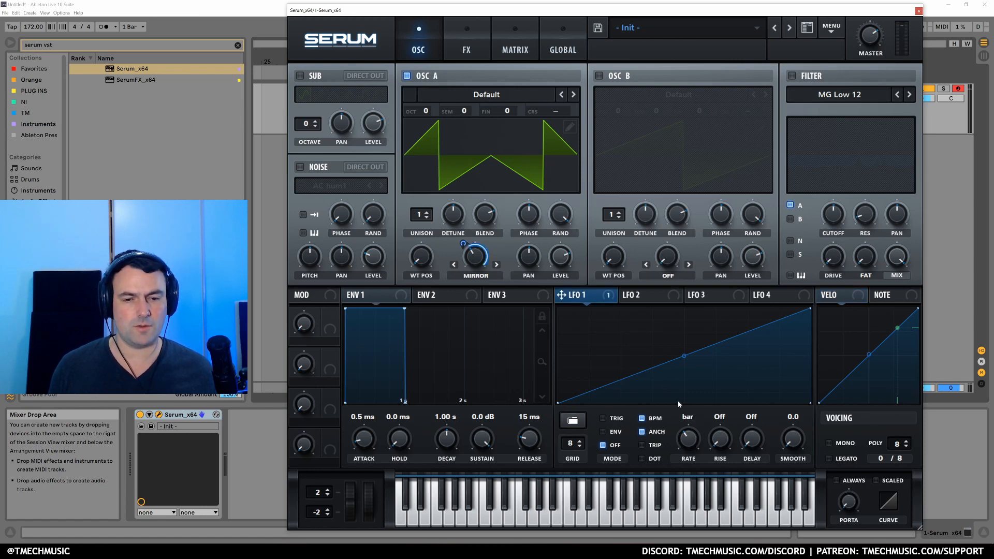
left_click(604, 419)
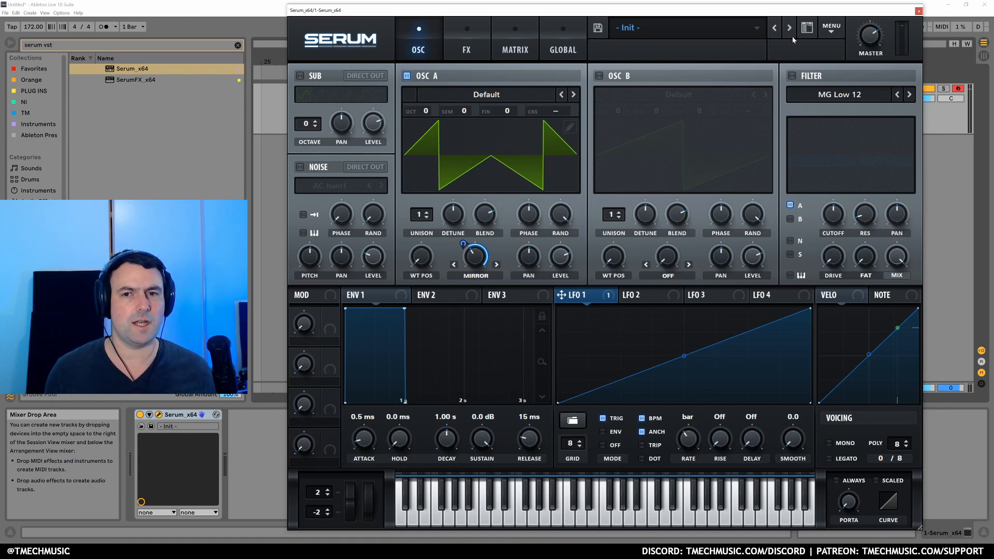
Step: Resample the sound to OSC A and raise the Mirror warp amount
left_click(832, 29)
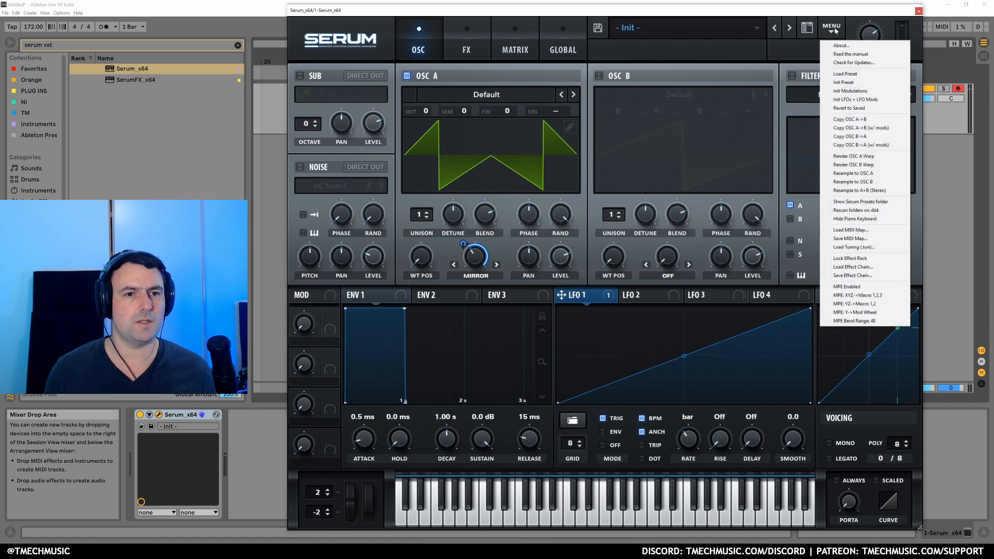
left_click(874, 174)
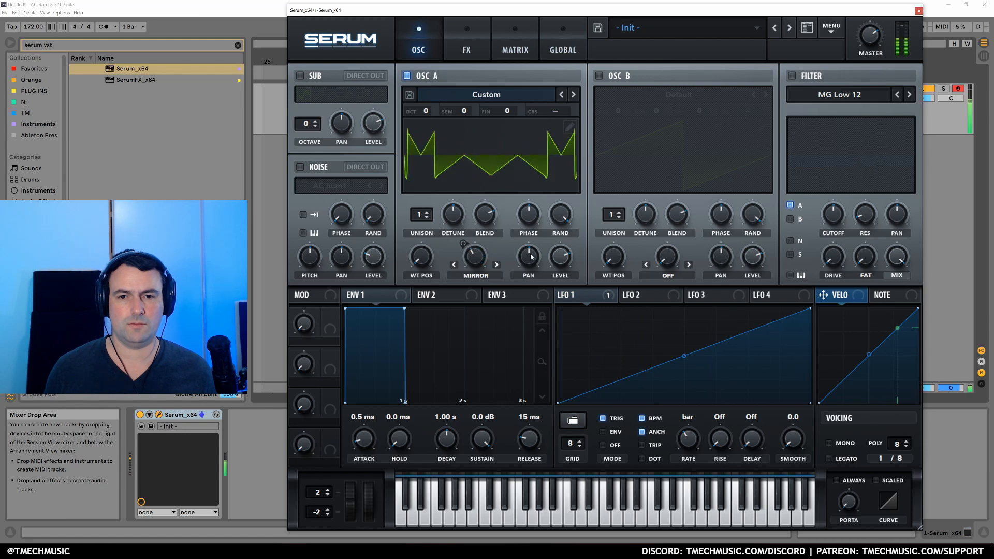
right_click(473, 264)
left_click_drag(477, 261, 483, 215)
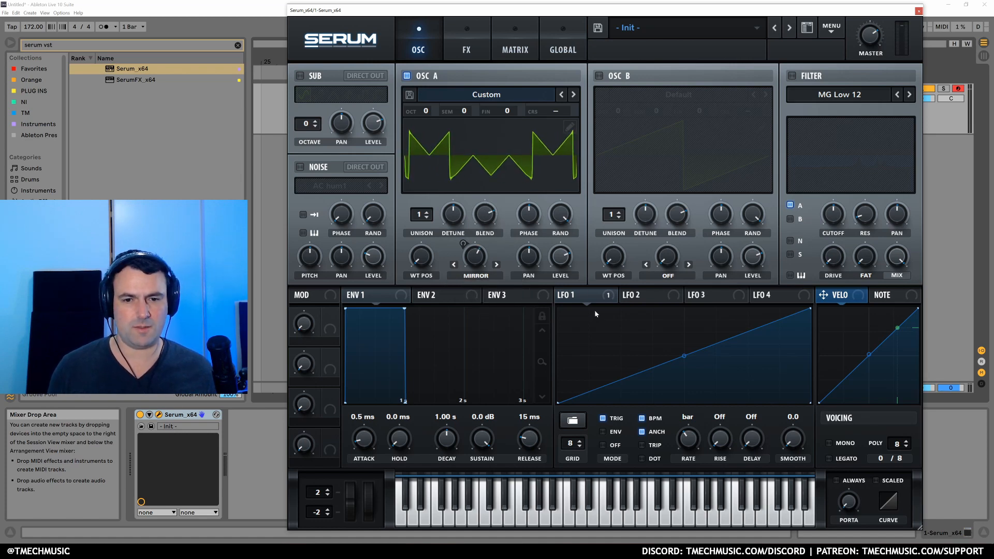
Step: Lower OSC A's Mirror warp amount and reduce the depth of its LFO 1 modulation
left_click_drag(461, 239, 467, 283)
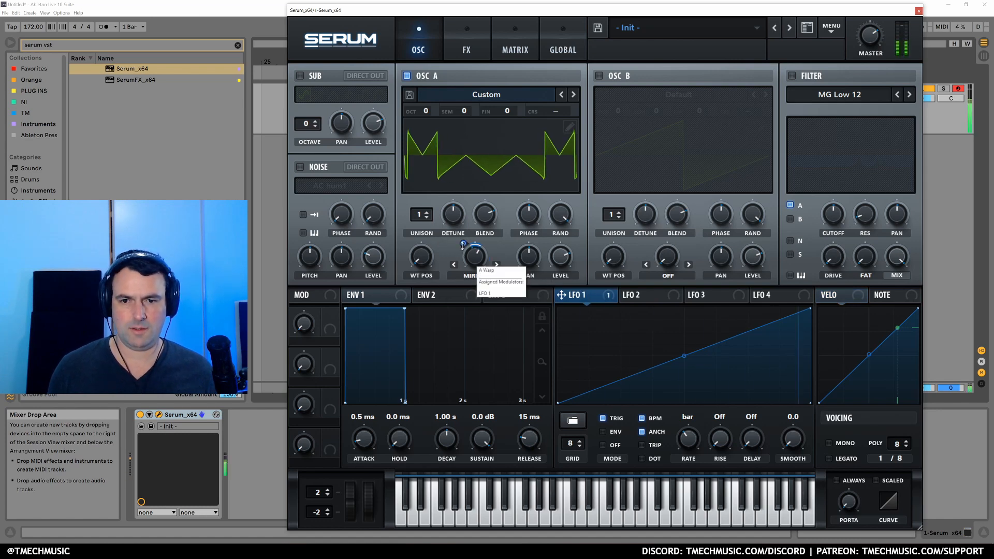
left_click_drag(464, 244, 480, 280)
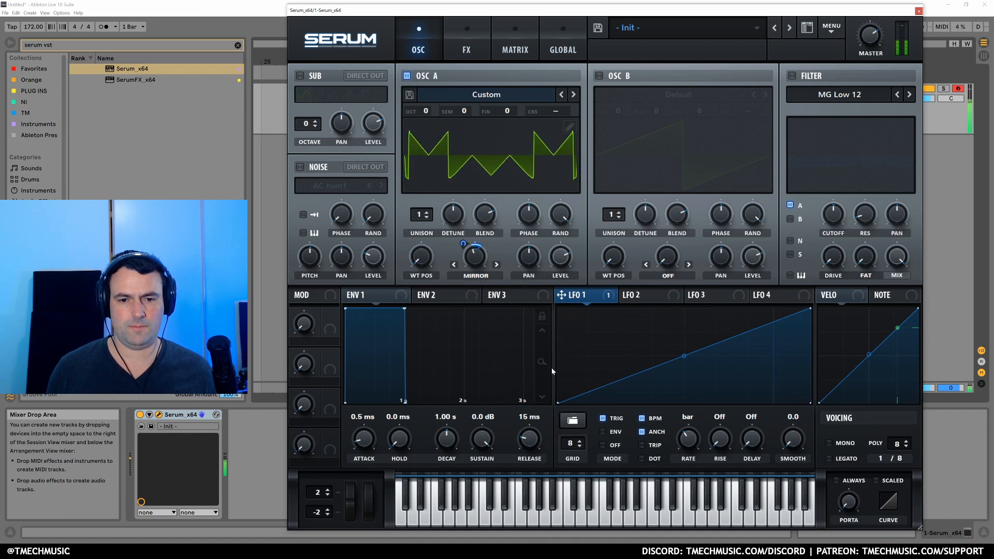
mouse_move(476, 257)
left_mouse_down()
mouse_move(480, 277)
mouse_move(465, 253)
left_mouse_up()
left_click(463, 244)
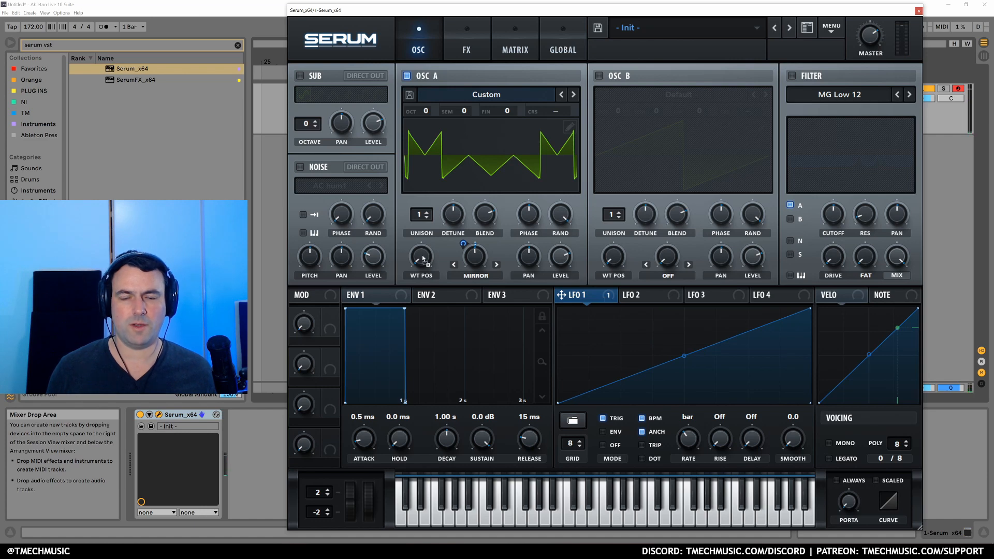
Step: Modulate OSC A's wavetable position and Mirror warp at full depth with LFO 1, and resample the result to OSC A
left_click_drag(423, 259, 421, 266)
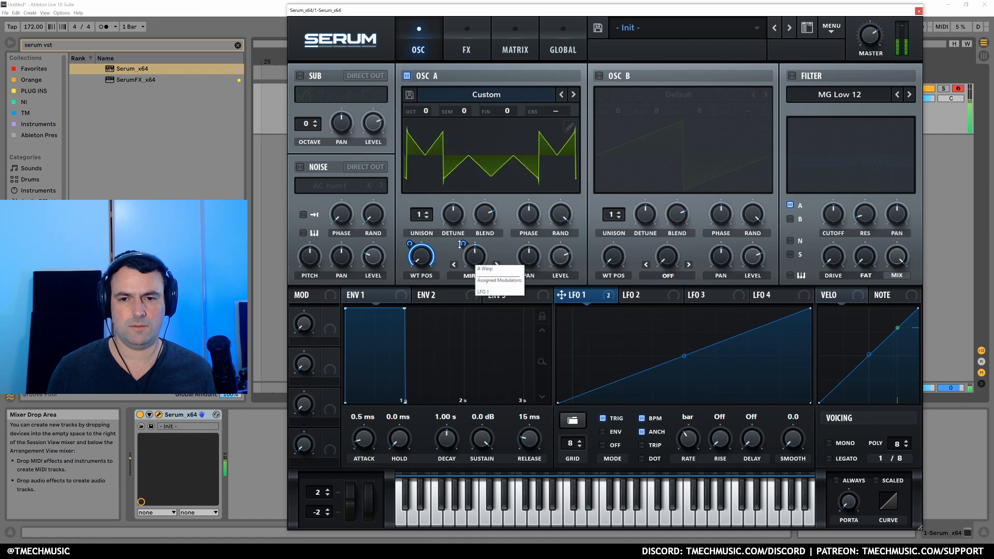
mouse_move(462, 247)
left_mouse_down()
mouse_move(465, 231)
mouse_move(478, 260)
left_mouse_up()
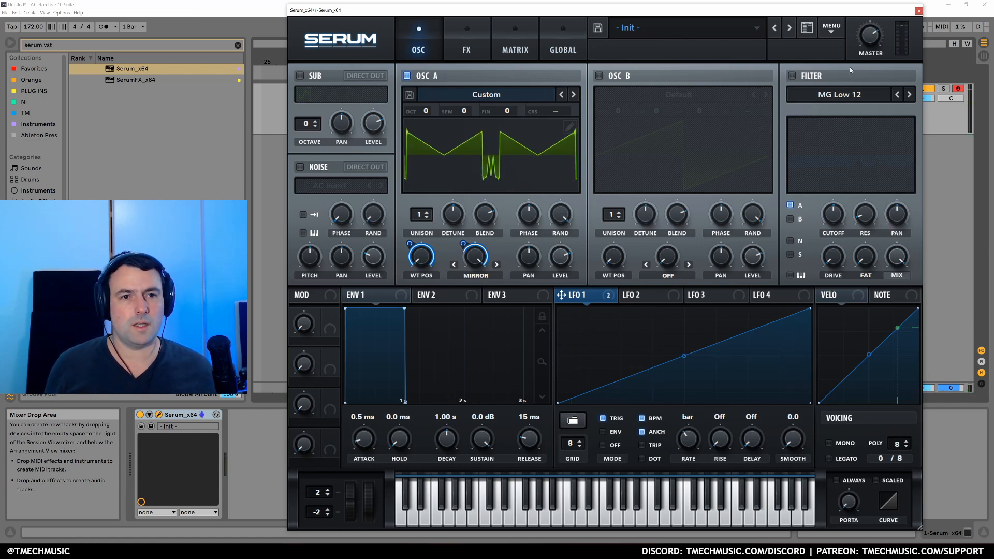
left_click(831, 25)
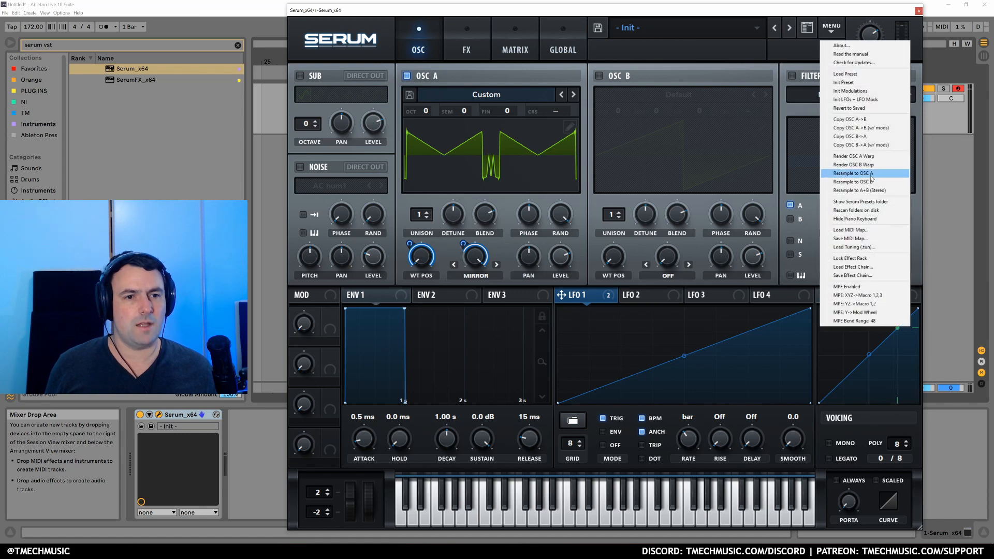
left_click(871, 175)
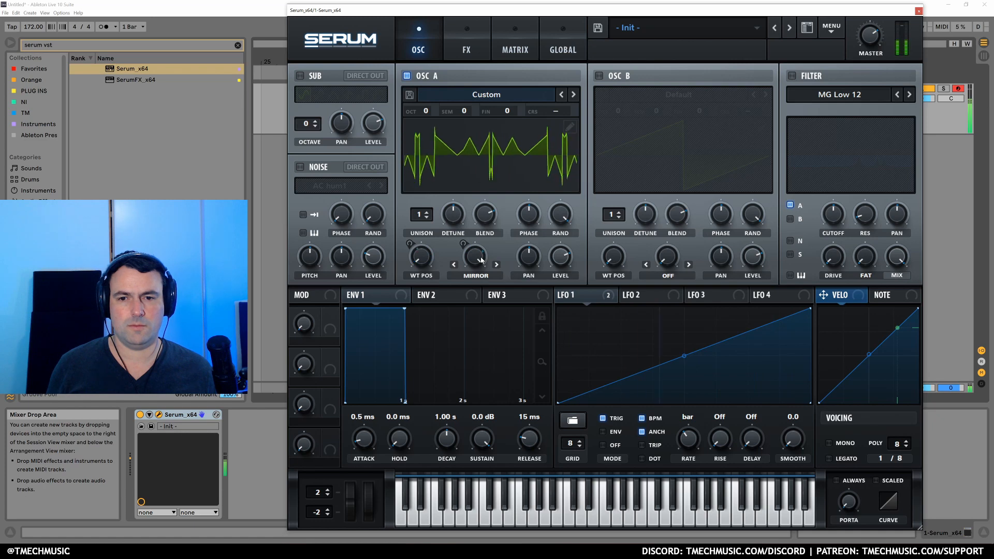
Step: Lower OSC A's Mirror warp amount and set its warp mode to Off
left_click_drag(481, 261, 488, 315)
left_click(608, 297)
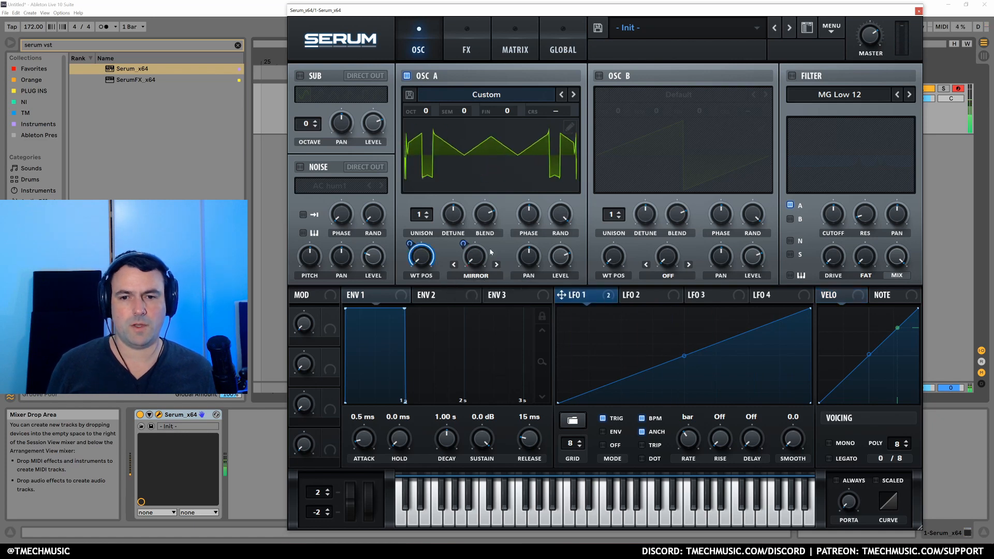
left_click(475, 274)
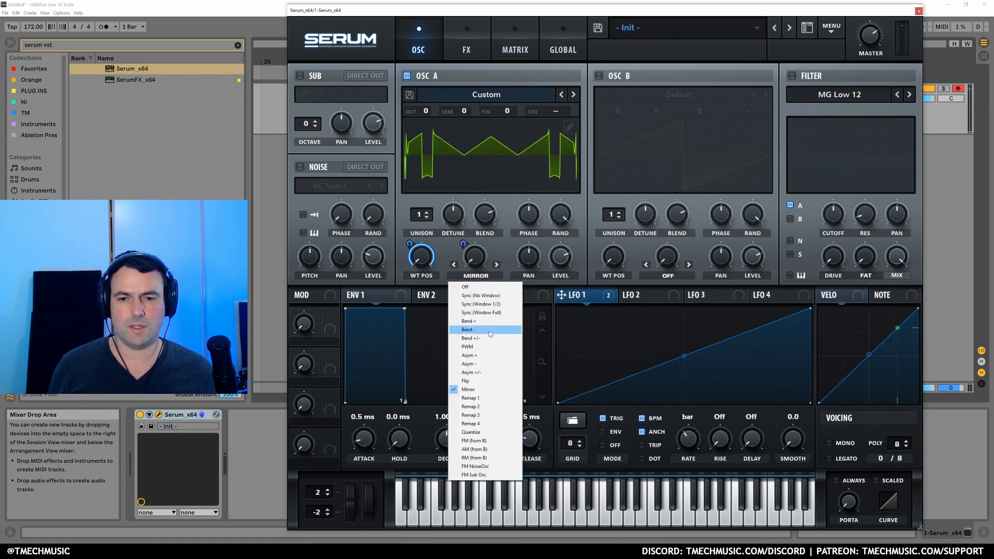
left_click(495, 287)
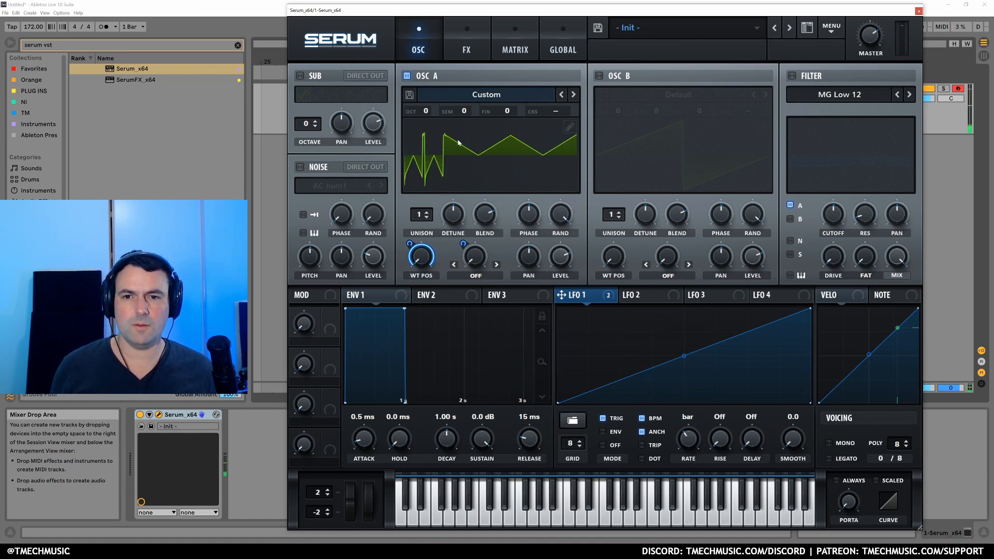
Step: Enable the sub oscillator, audition several of its shapes and settle on the square wave, comparing with the sub off and on
left_click(300, 77)
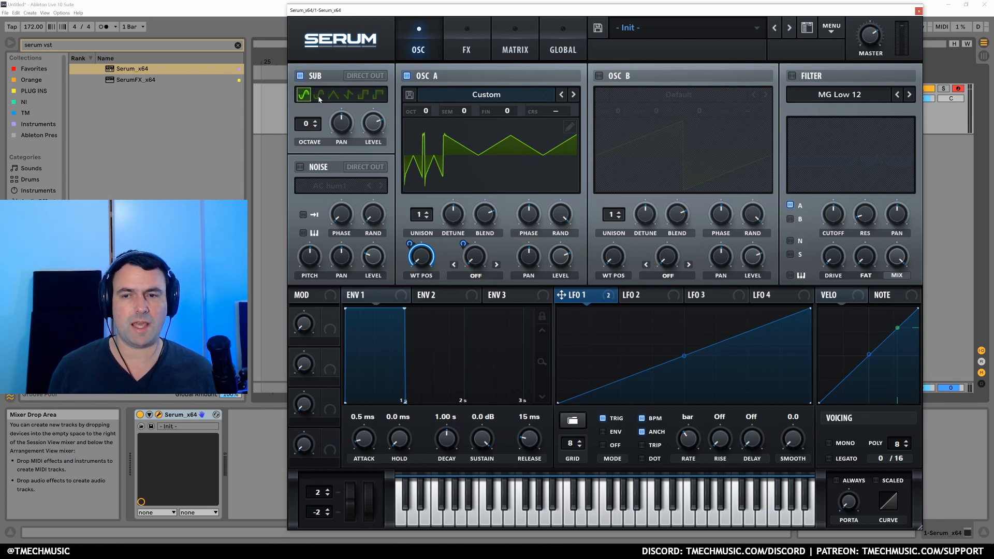
left_click(318, 95)
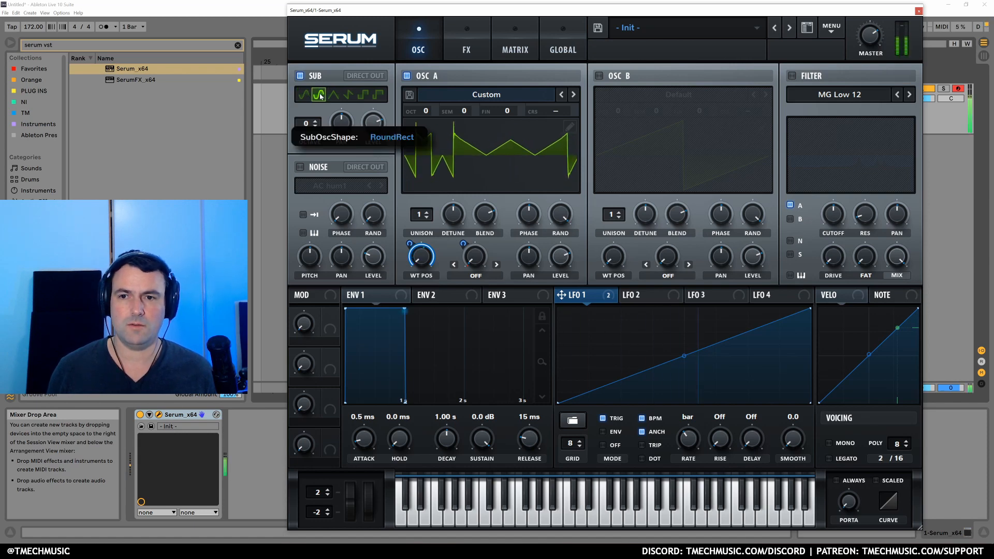
left_click(349, 94)
left_click(364, 95)
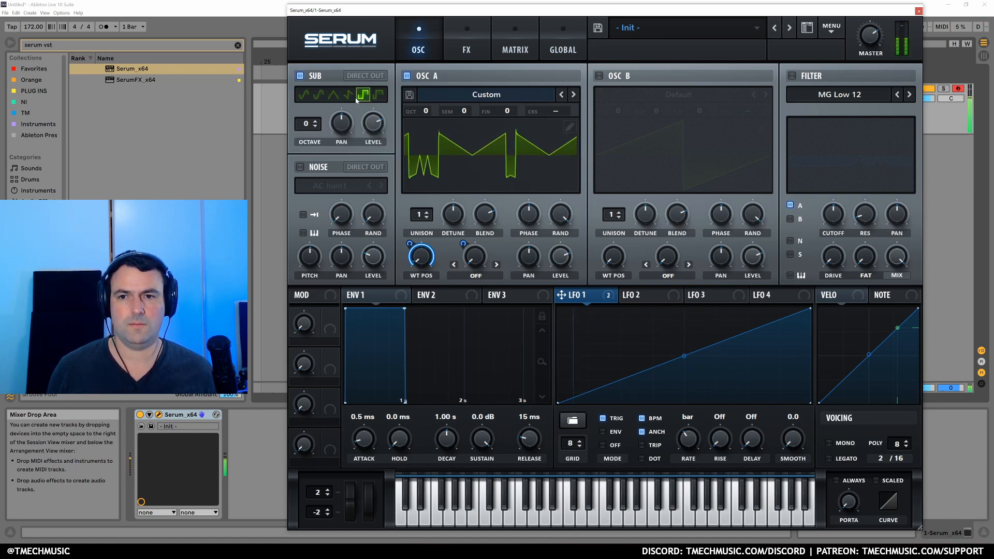
left_click(301, 77)
left_click(300, 76)
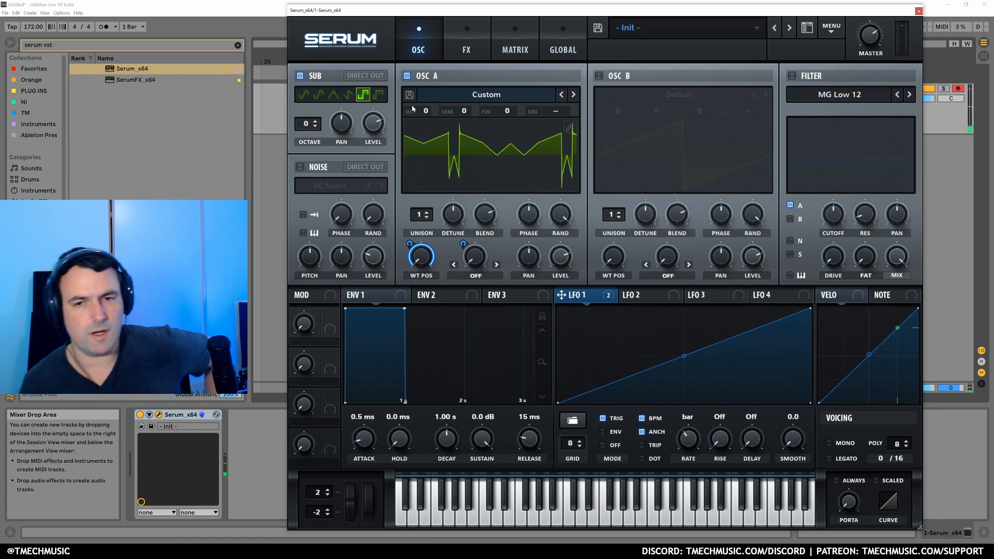
Step: Resample the combined sound to OSC A and turn the sub oscillator off
left_click(838, 35)
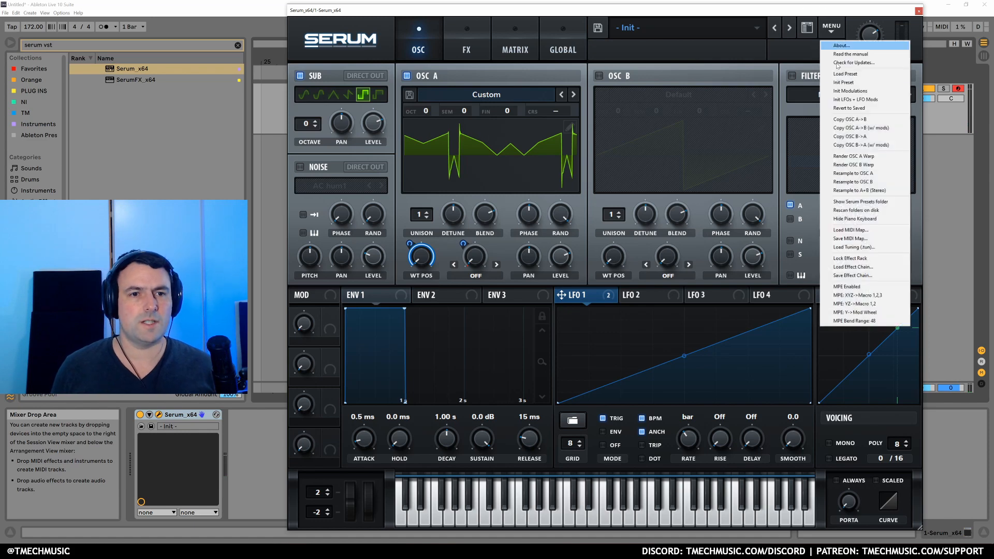
left_click(881, 173)
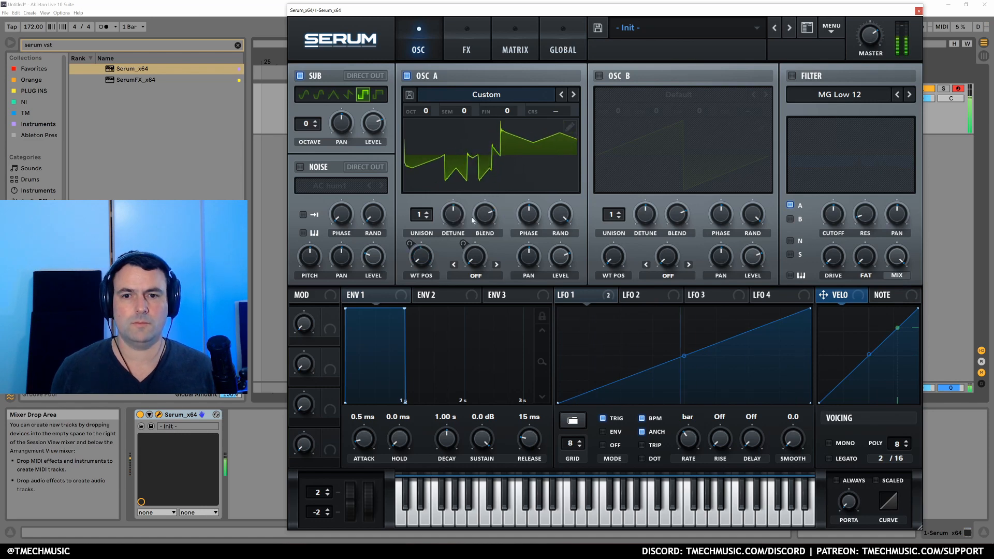
left_click(313, 77)
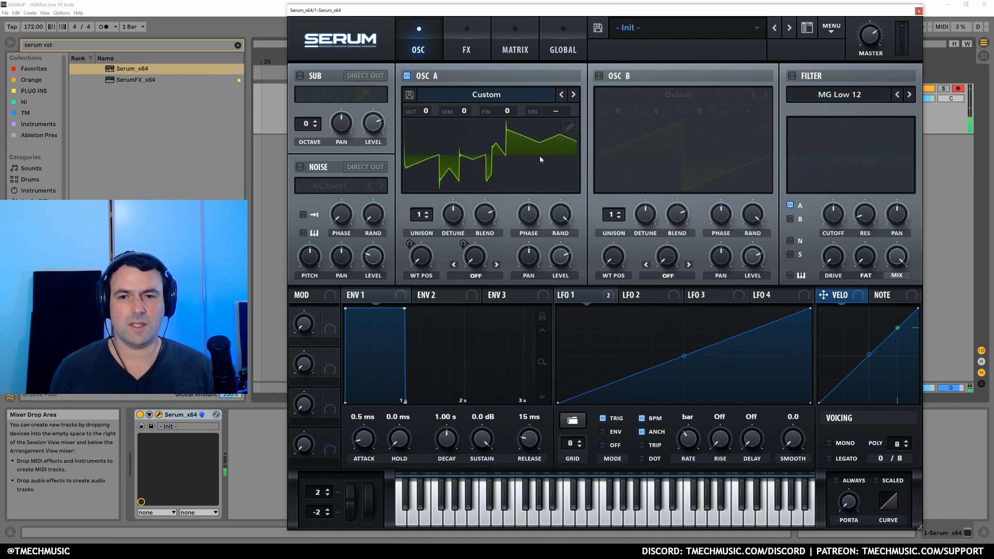
Step: Set OSC A's unison to 3 voices and enable the MG Low 12 filter with increased drive
left_click(427, 214)
left_click(426, 214)
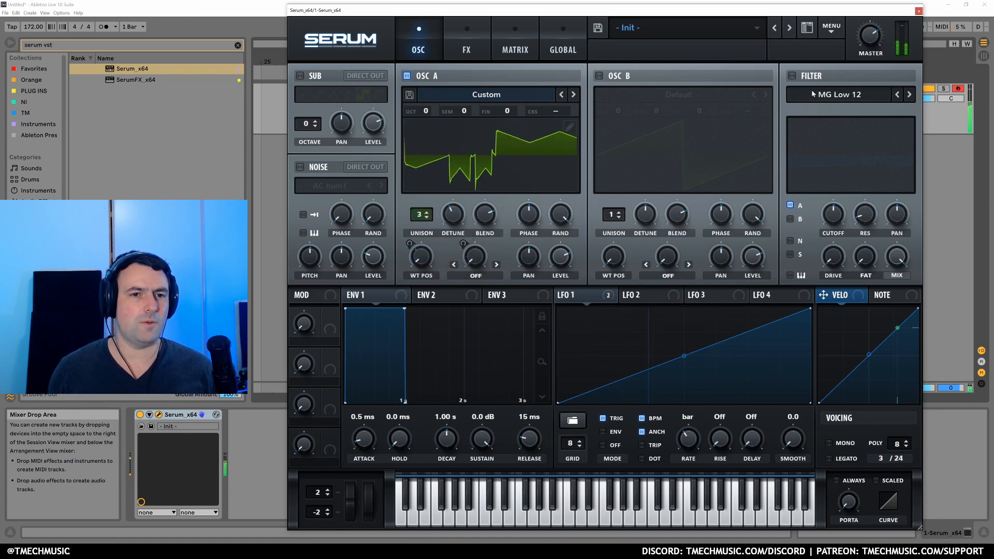
left_click(792, 76)
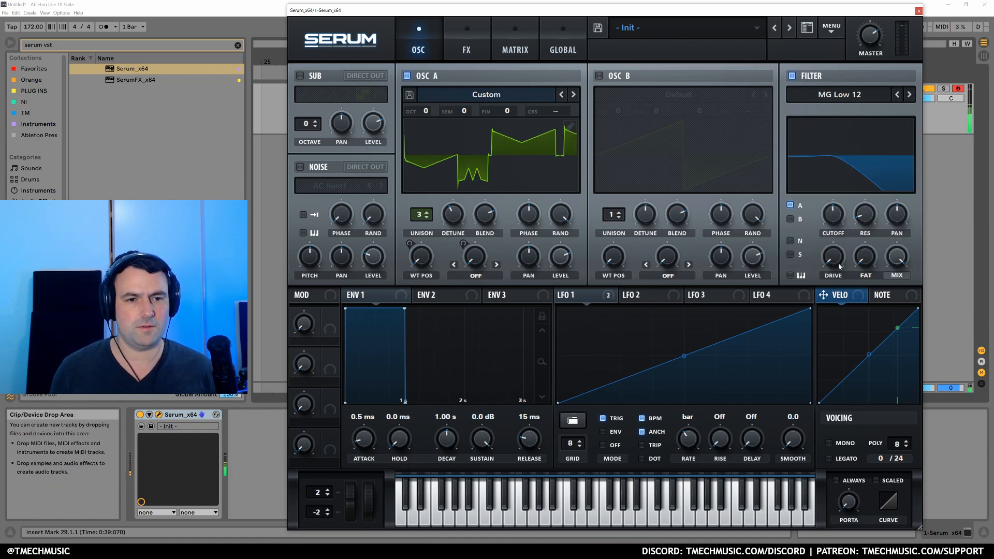
left_click_drag(833, 257, 828, 203)
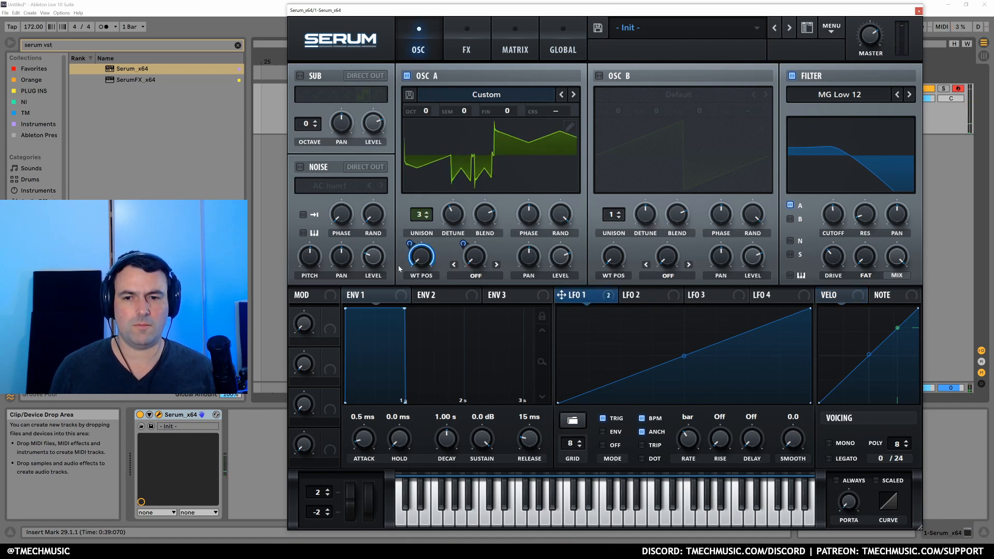
Step: Reshape LFO 1 into a symmetrical triangle and set its rate to 1/4
left_click_drag(409, 242, 410, 243)
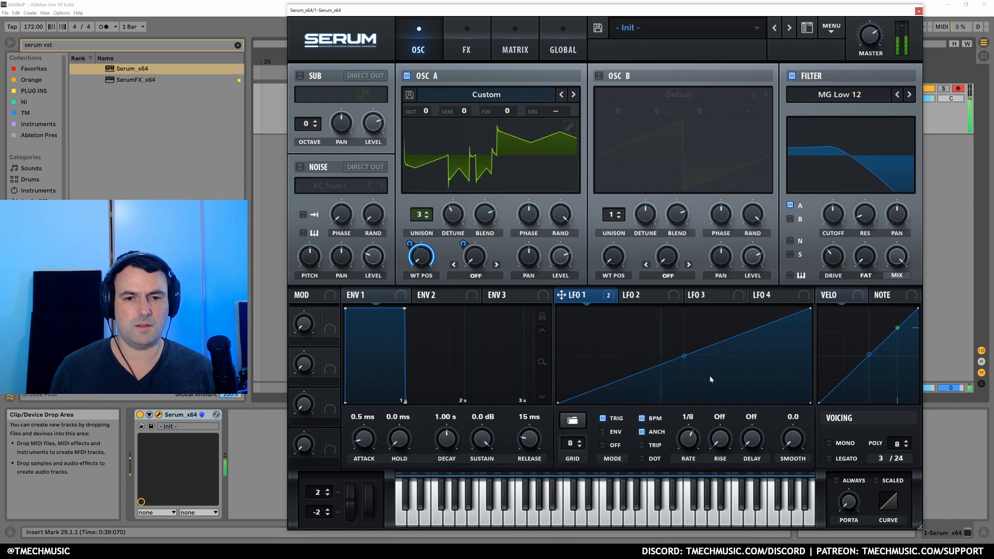
left_click_drag(811, 309, 683, 292)
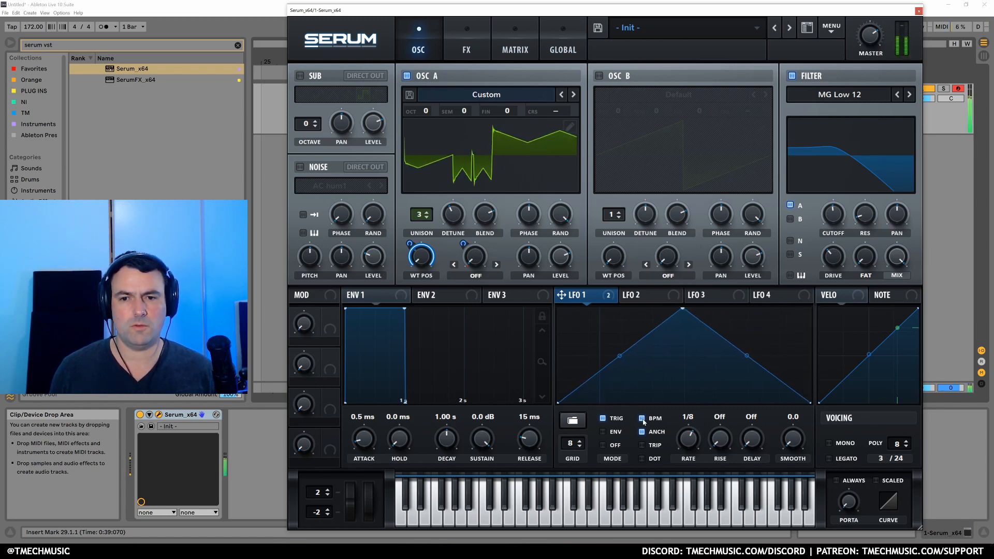
left_click_drag(690, 441, 698, 461)
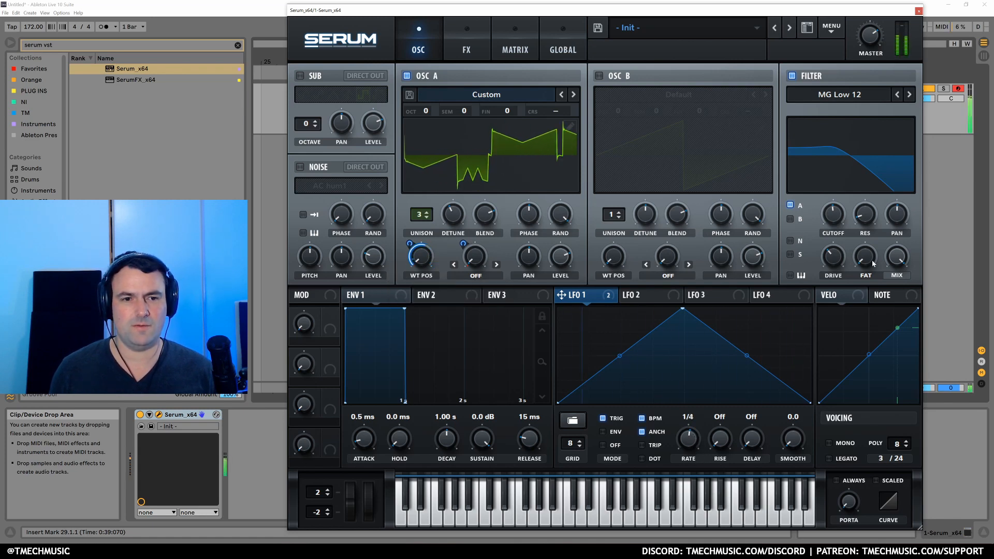
Step: Open the filter cutoff, then raise OSC A's wavetable position and reduce the depth of its LFO 1 modulation
left_click_drag(873, 264, 873, 217)
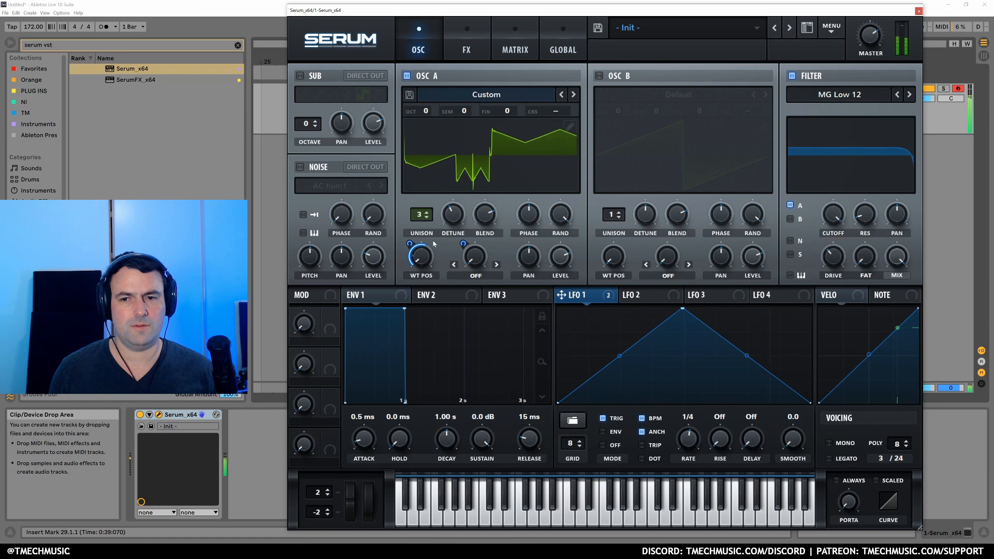
left_click_drag(409, 243, 426, 278)
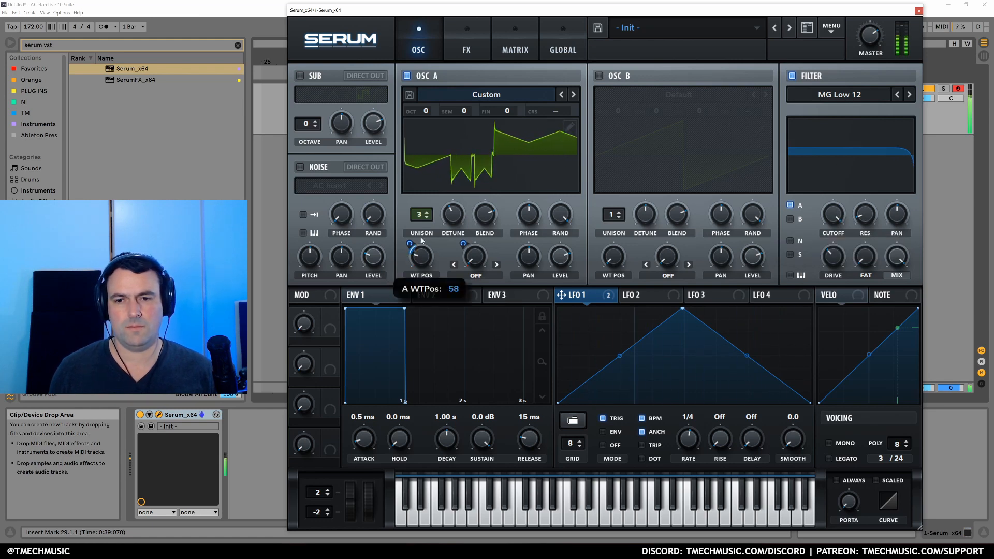
left_click_drag(422, 239, 433, 223)
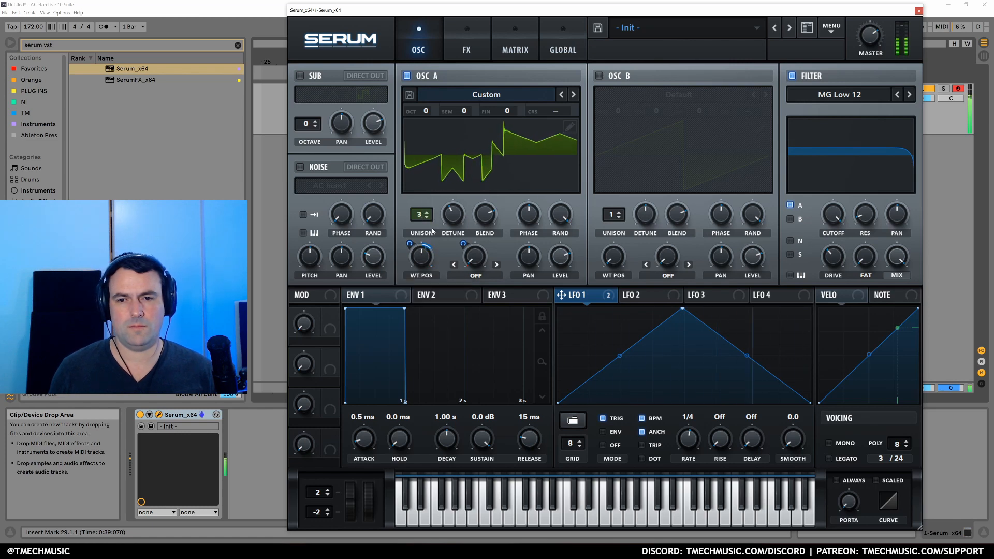
right_click(431, 264)
left_click(428, 265)
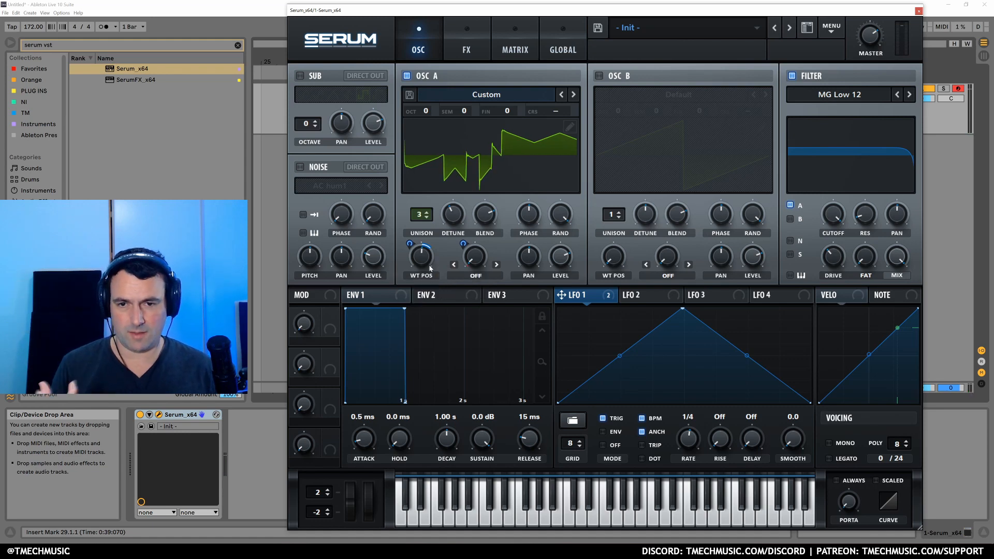
Step: Fine-tune OSC A's wavetable position and its LFO 1 modulation depth, and set LFO 1's rate to bar
left_click_drag(430, 268, 429, 274)
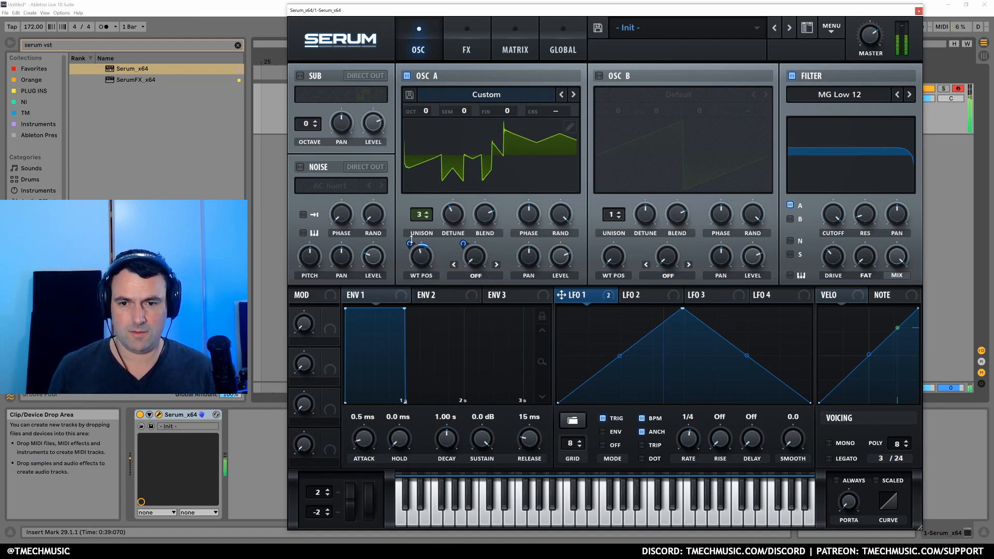
left_click_drag(412, 240, 412, 246)
left_click_drag(695, 439, 694, 450)
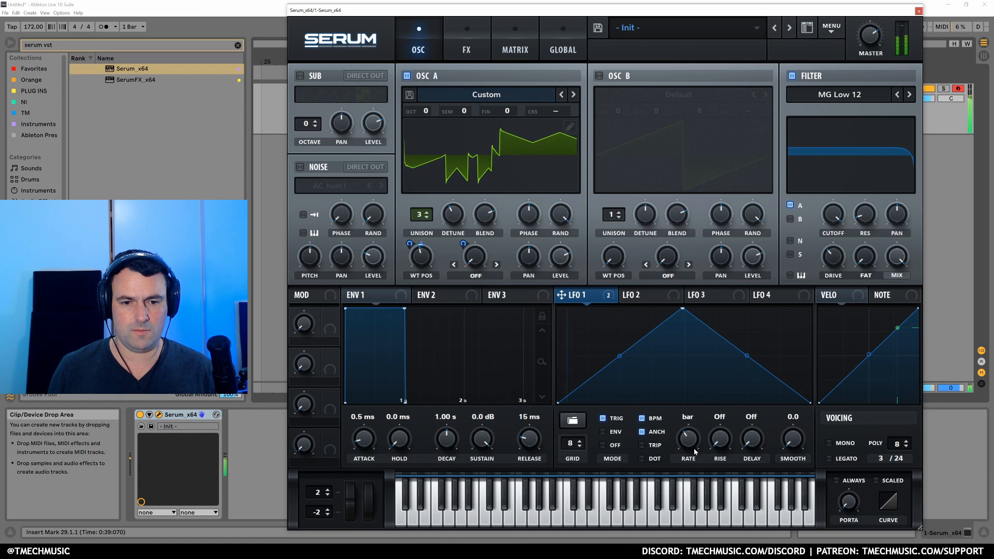
mouse_move(423, 262)
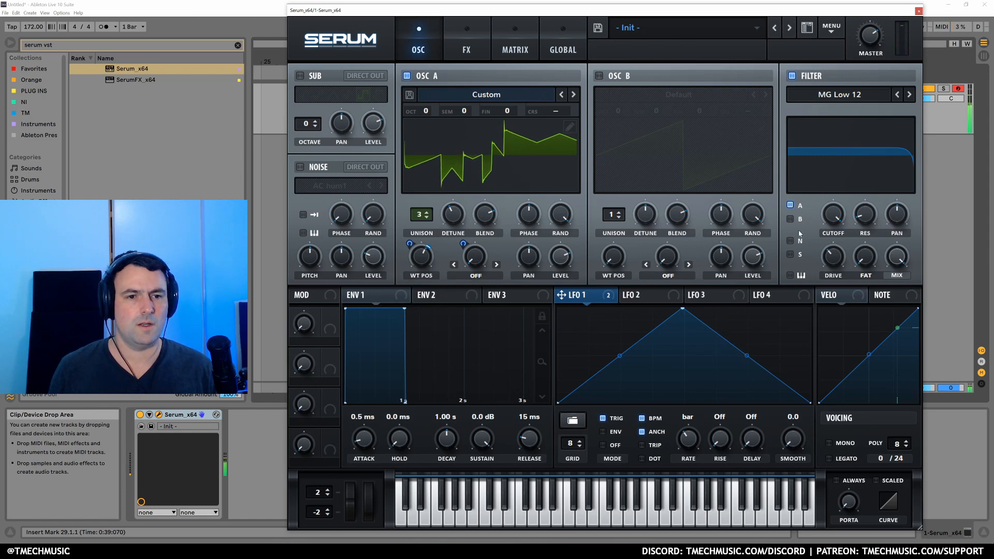
Step: Modulate the filter cutoff with LFO 2 around a cutoff of about 1245 Hz and lower the filter mix
left_click_drag(833, 214, 847, 277)
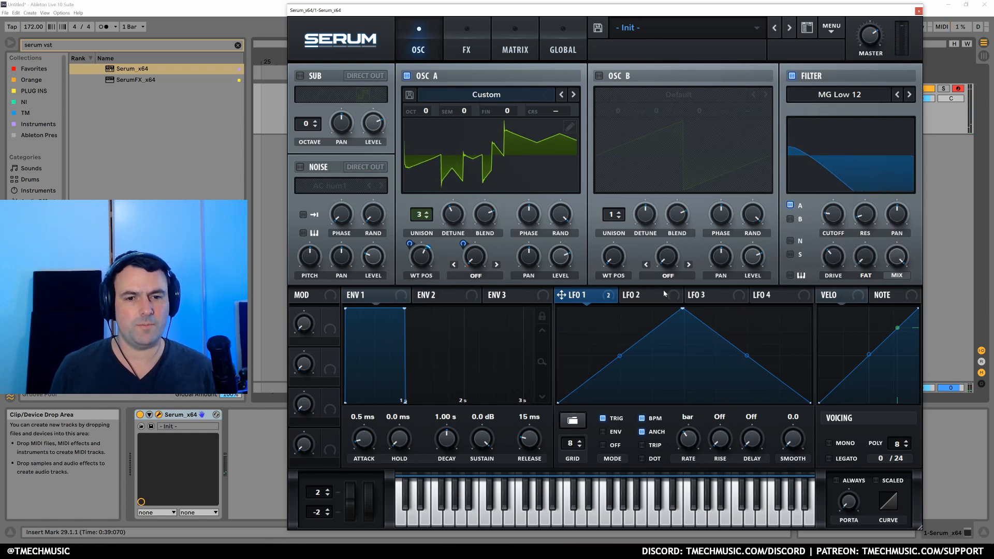
left_click(665, 294)
left_click_drag(833, 217, 834, 214)
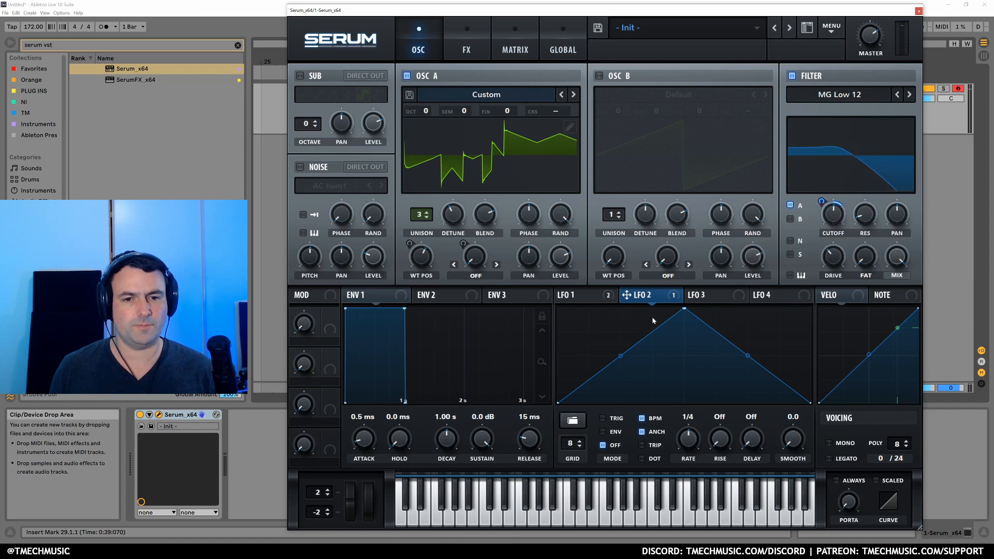
mouse_move(834, 209)
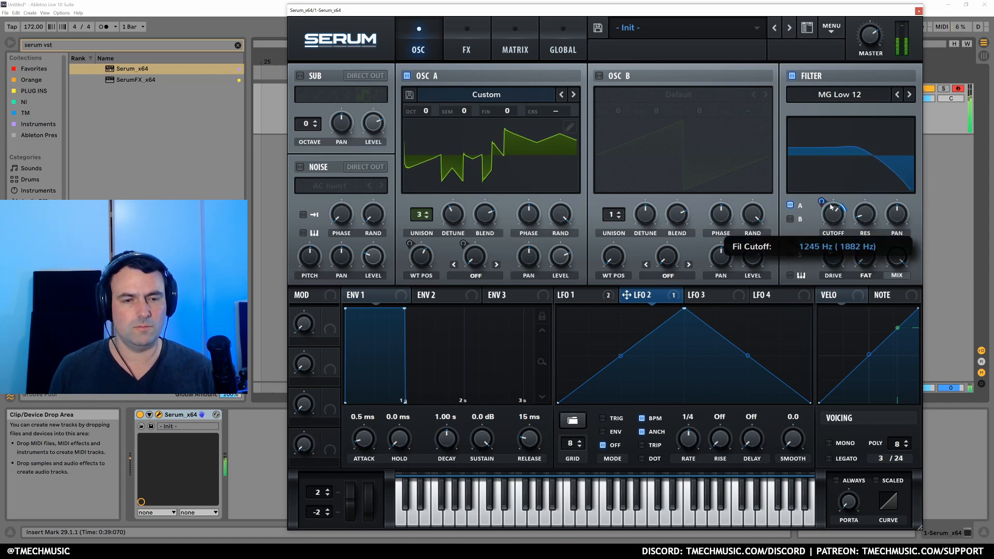
left_click_drag(897, 257, 900, 288)
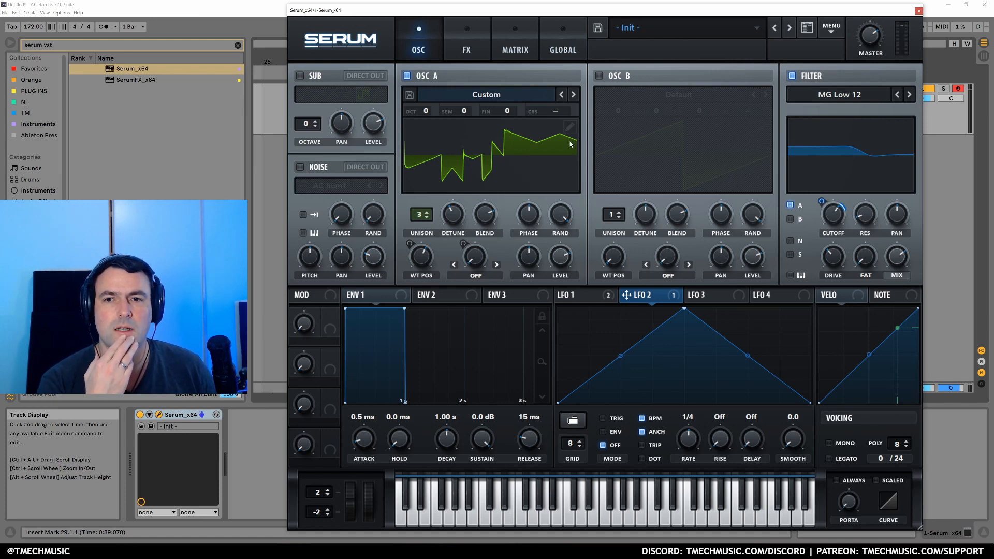
Step: Save OSC A's wavetable as "Unisoned Squares" in the User tables folder and initialize the preset
left_click(409, 95)
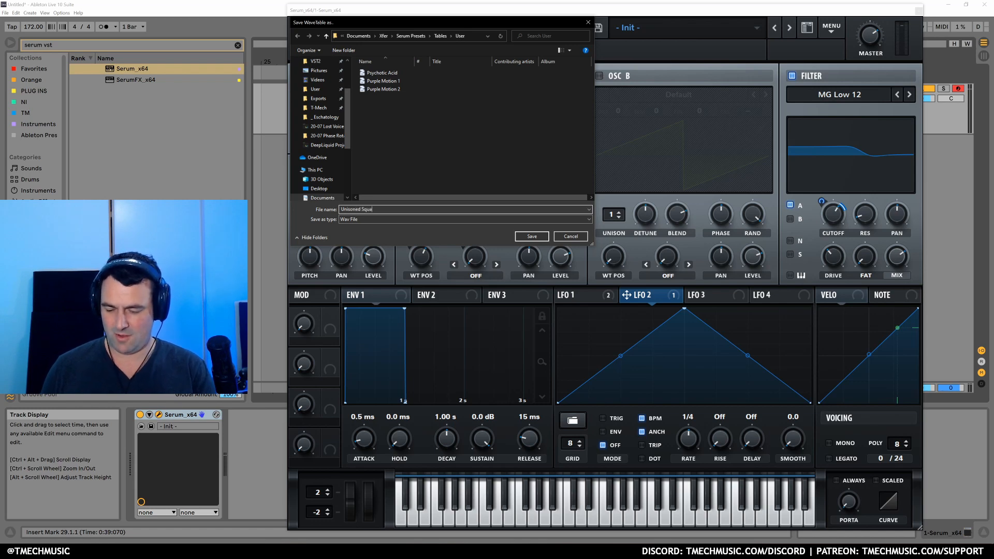
left_click(532, 236)
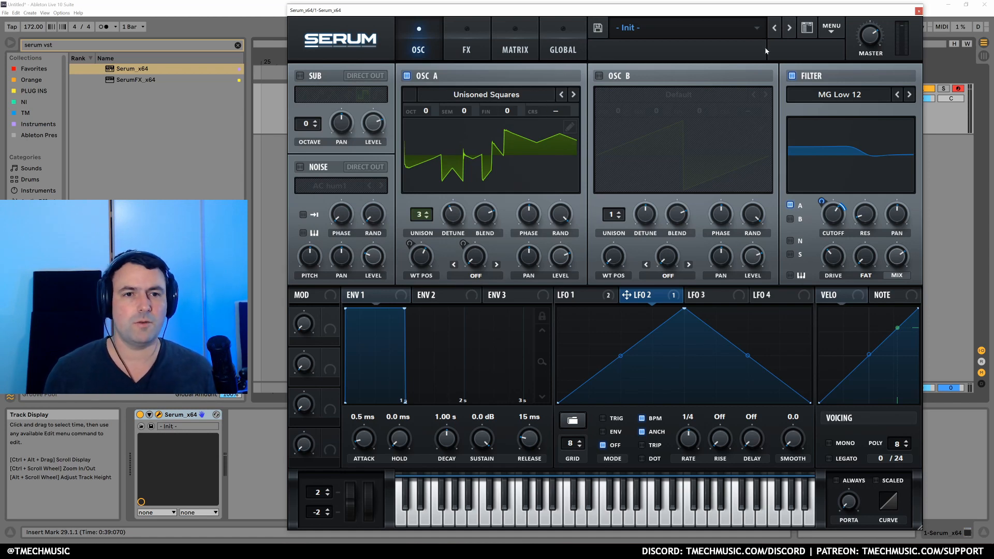
left_click(832, 29)
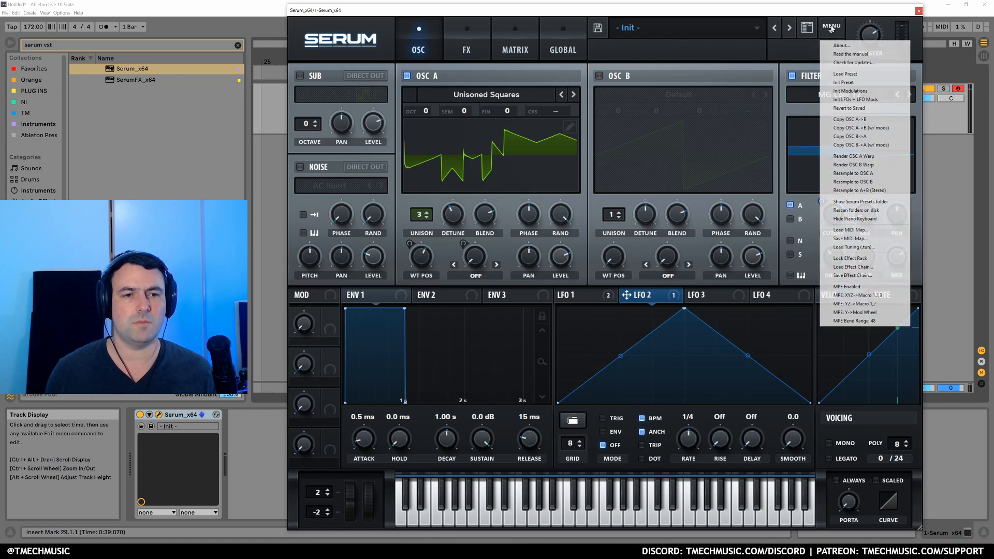
left_click(844, 82)
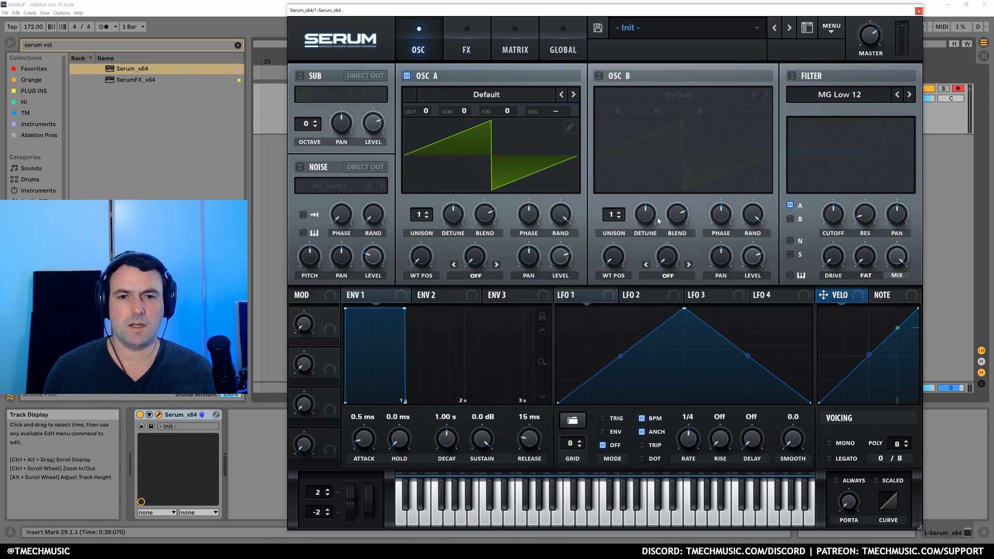
Step: Enable the filter, set its type to Notch 24 and lower its cutoff
left_click(792, 76)
left_click(872, 99)
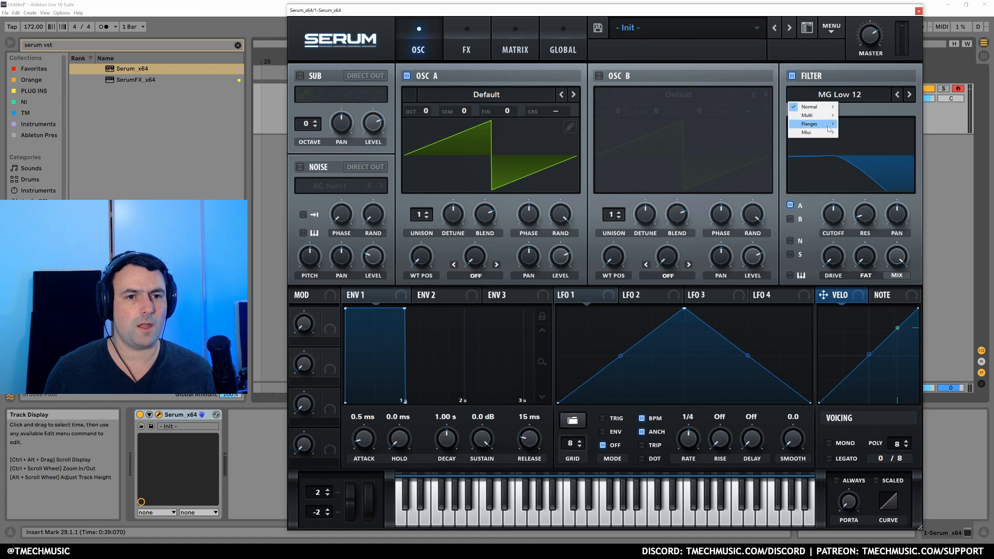
mouse_move(821, 134)
mouse_move(810, 106)
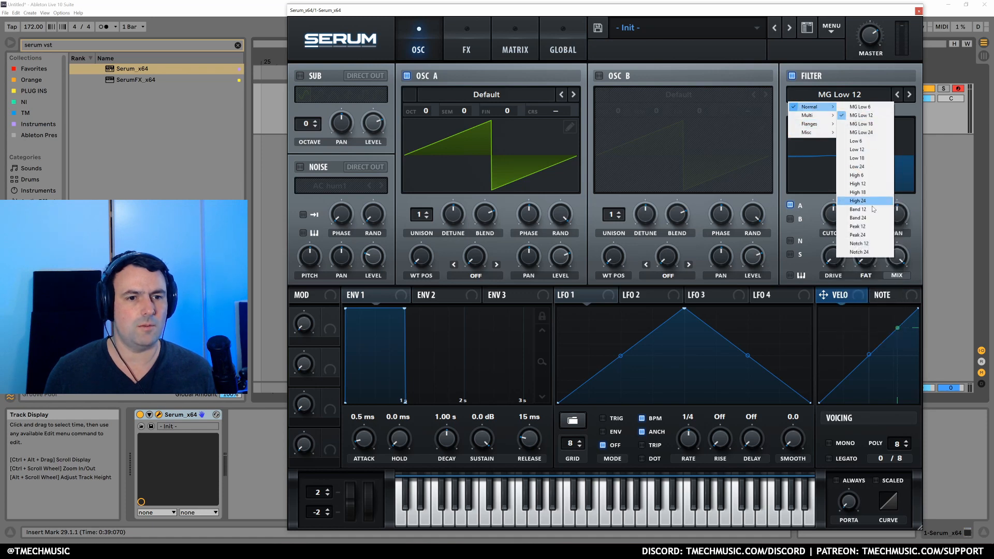
left_click(863, 247)
left_click_drag(831, 226, 832, 250)
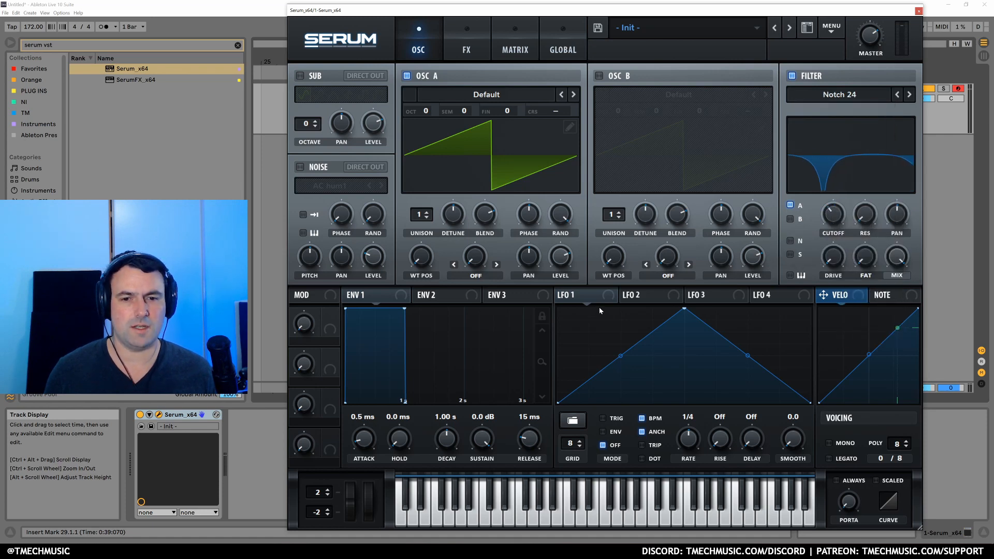
Step: Reshape LFO 1 into a rising ramp, set it to TRIG at a bar rate, and assign it to the filter cutoff
left_click_drag(686, 311, 850, 274)
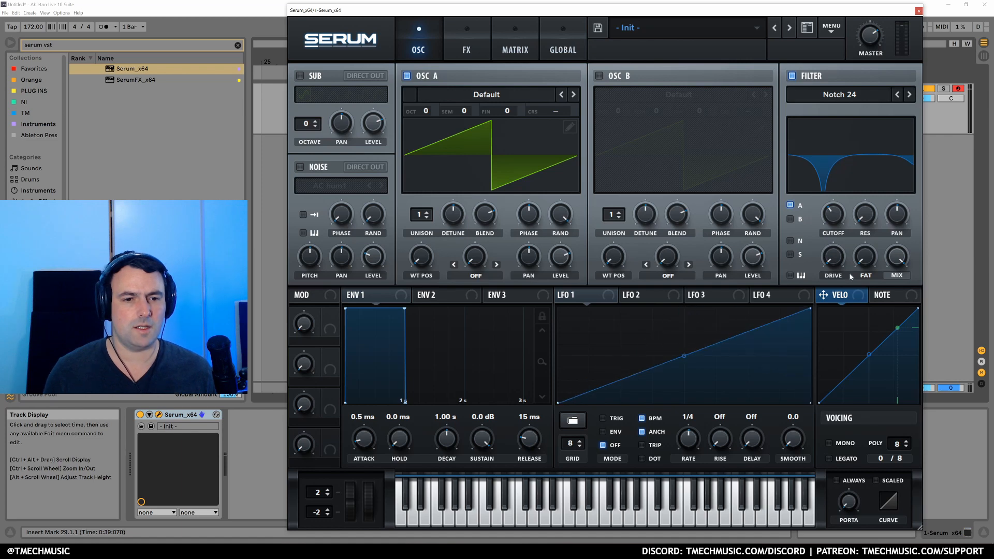
left_click_drag(598, 297, 831, 215)
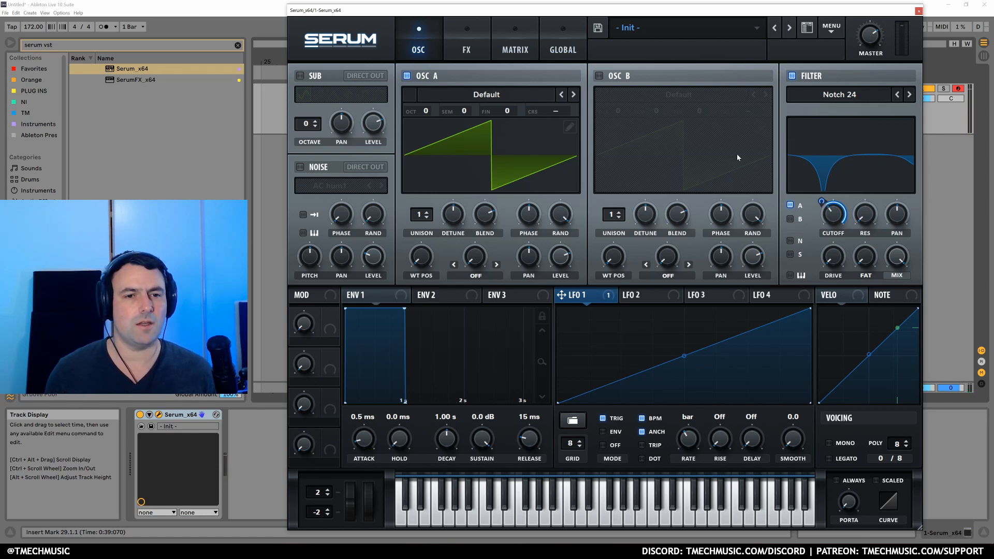
Step: Enable the effects filter, set its type to Notch 24 and modulate its cutoff with LFO 1
left_click(463, 50)
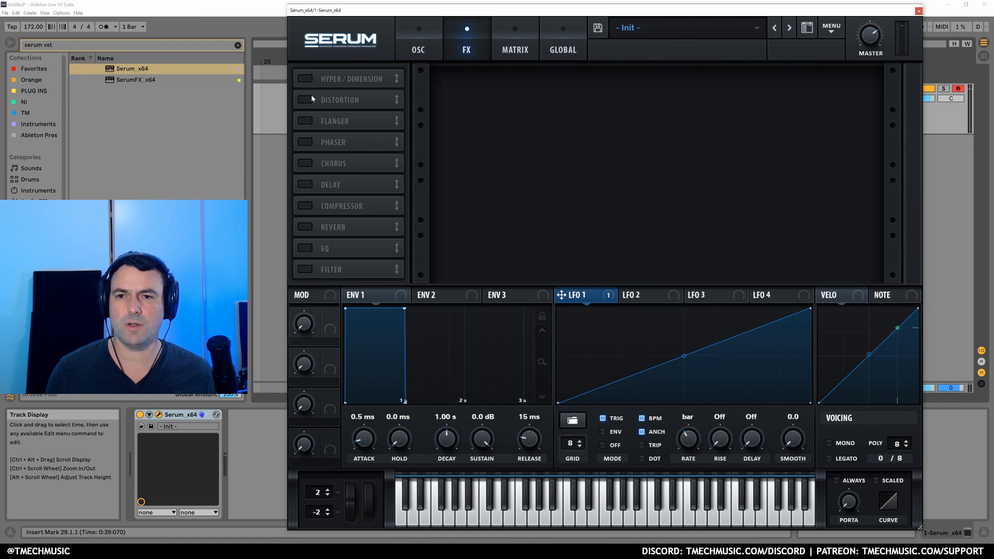
left_click(305, 270)
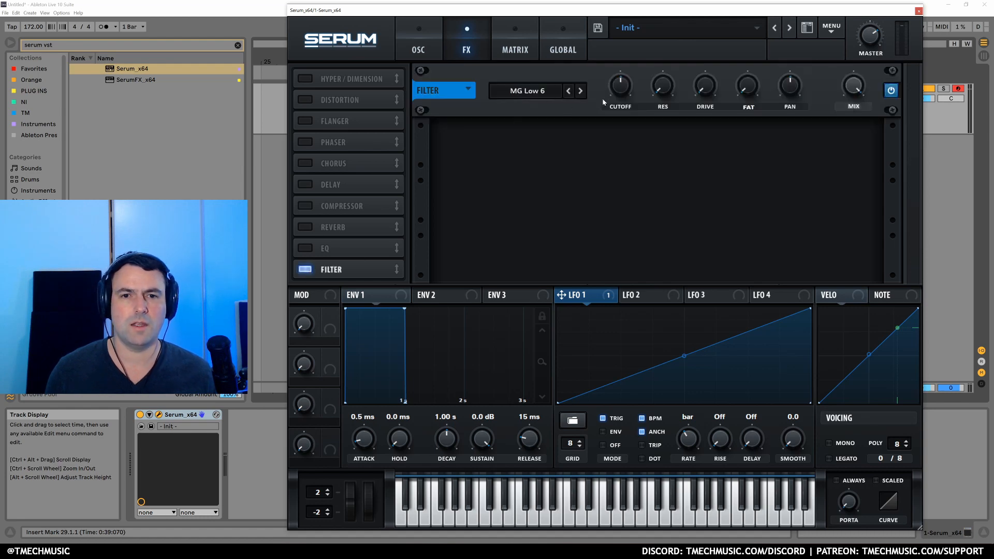
left_click(536, 92)
left_click(537, 66)
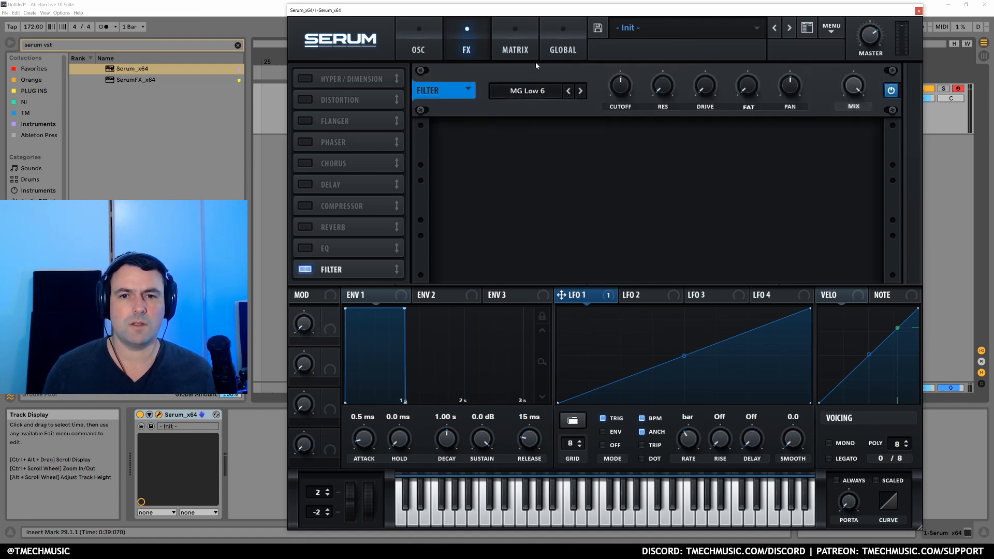
left_click(570, 93)
mouse_move(518, 103)
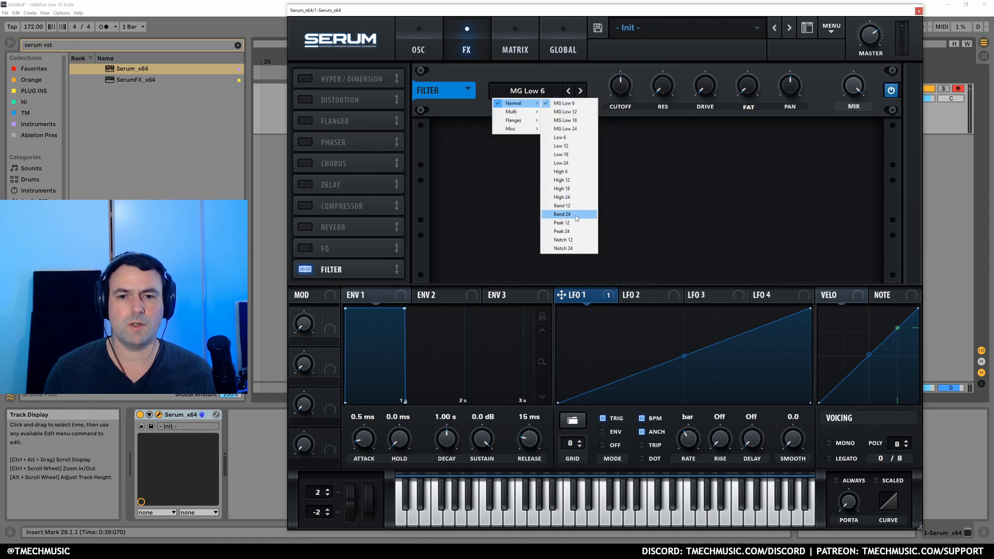
left_click(584, 250)
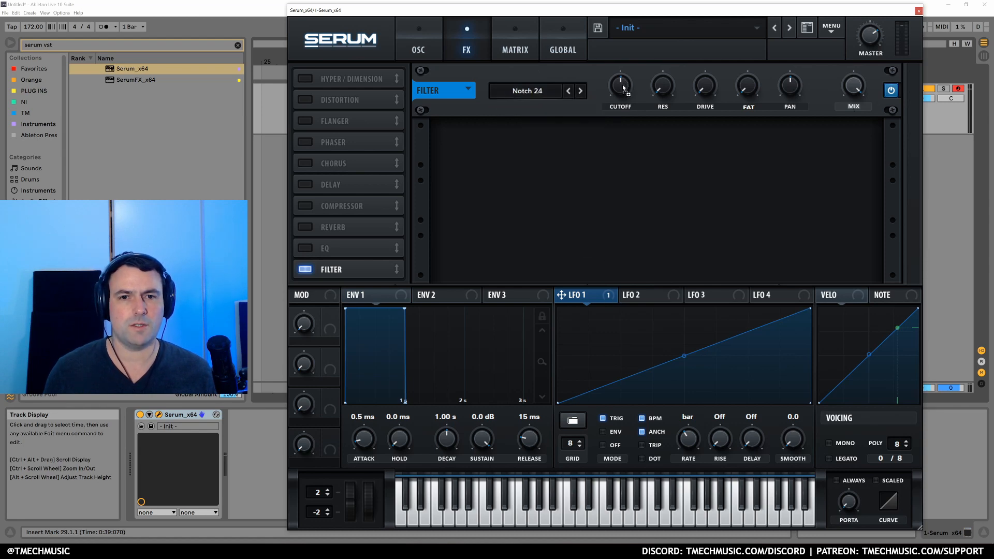
left_click_drag(624, 88, 620, 88)
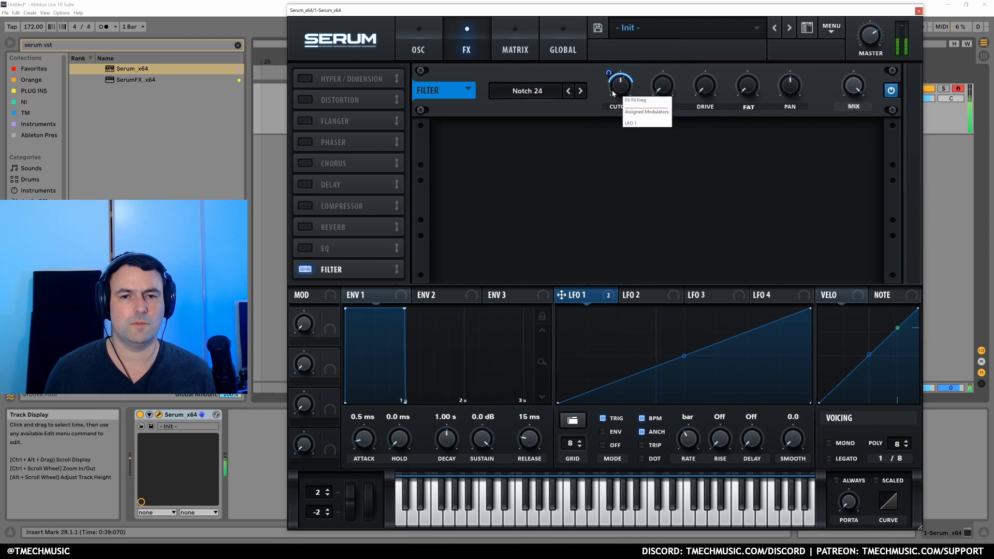
Step: Resample the notch-filtered sound to OSC A
left_click(419, 48)
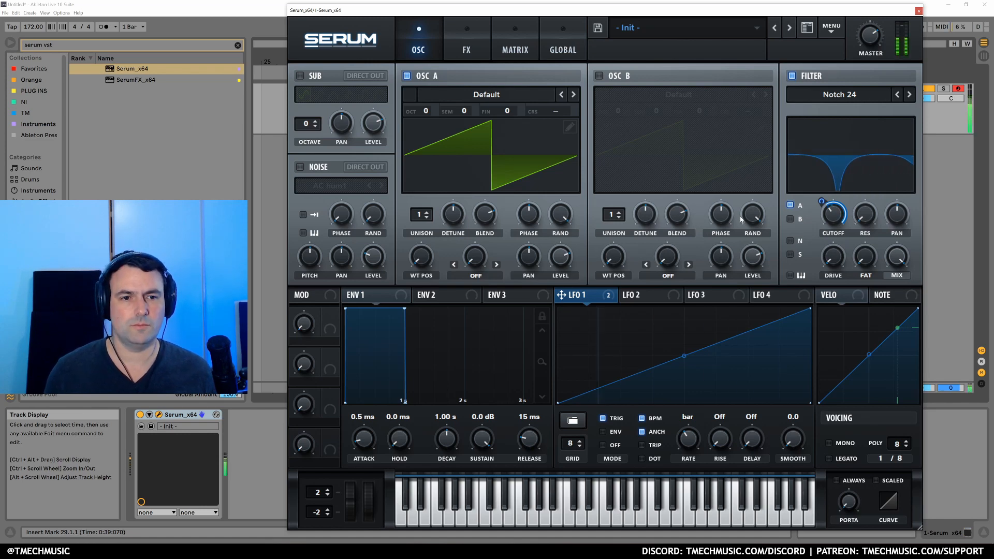
left_click(808, 86)
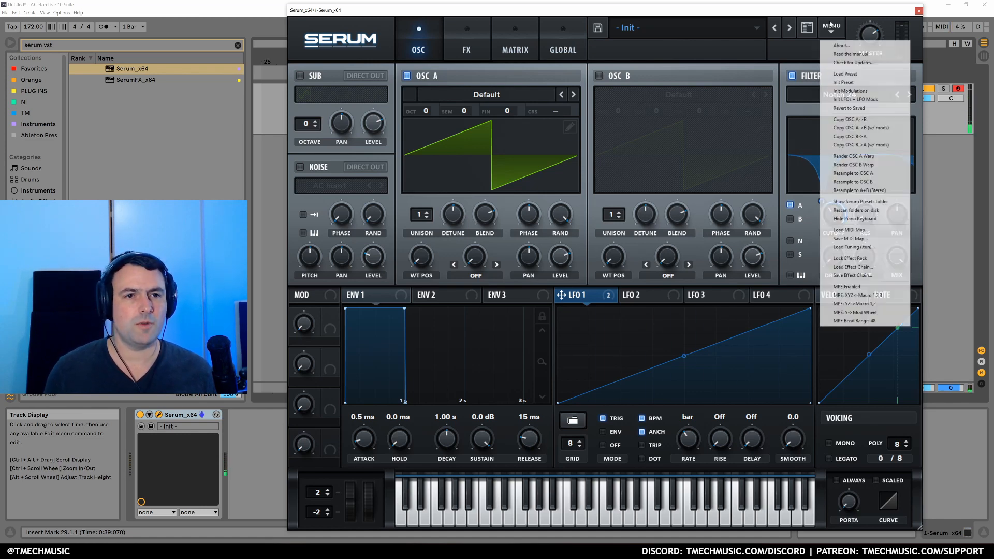
left_click(862, 175)
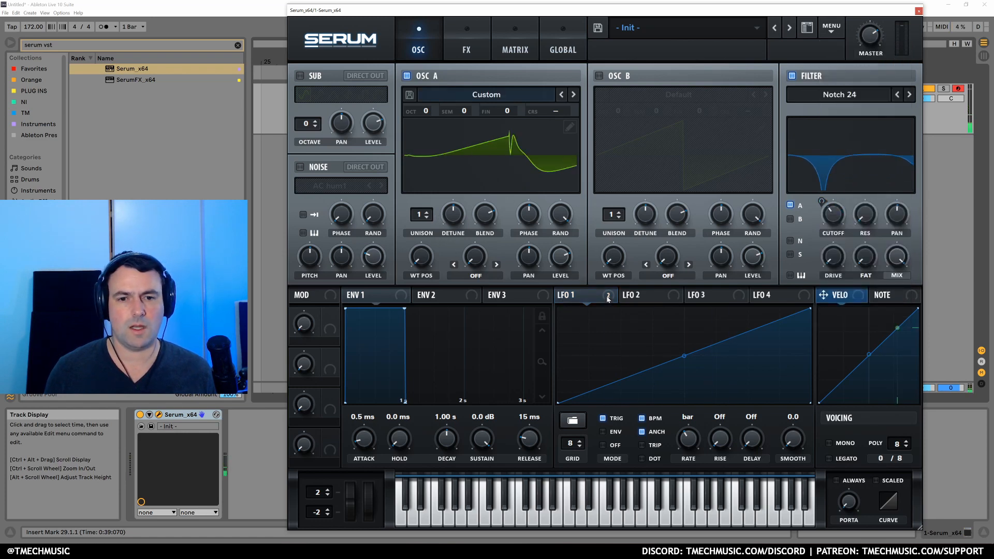
Step: Modulate OSC A's wavetable position with LFO 1 and raise the effects filter's cutoff
left_click_drag(608, 299, 422, 258)
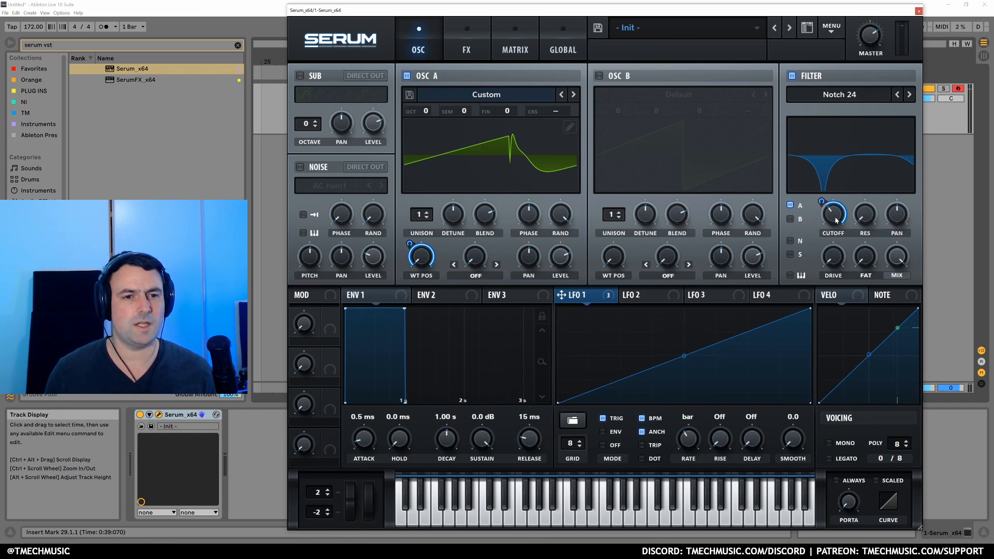
left_click(453, 56)
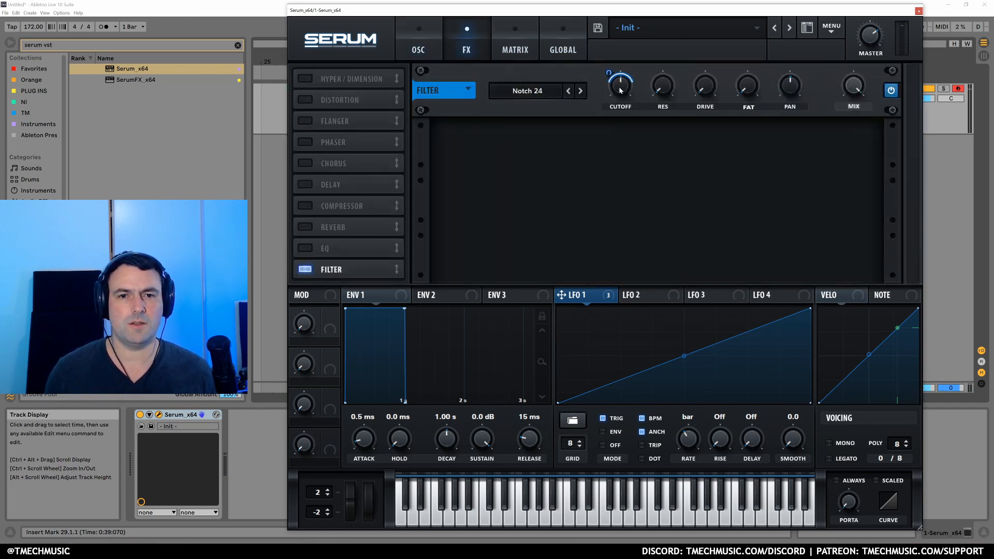
left_click_drag(620, 86, 619, 73)
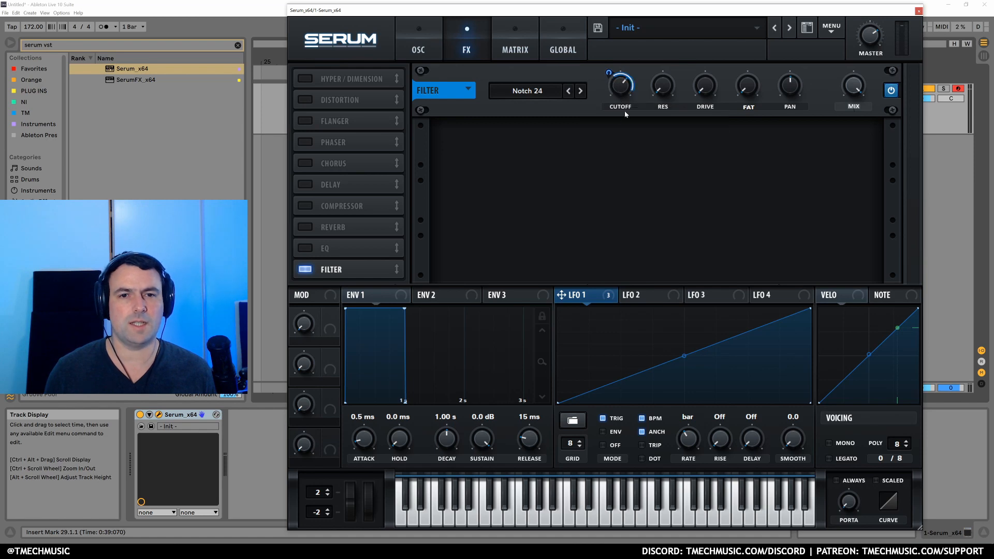
left_click(418, 55)
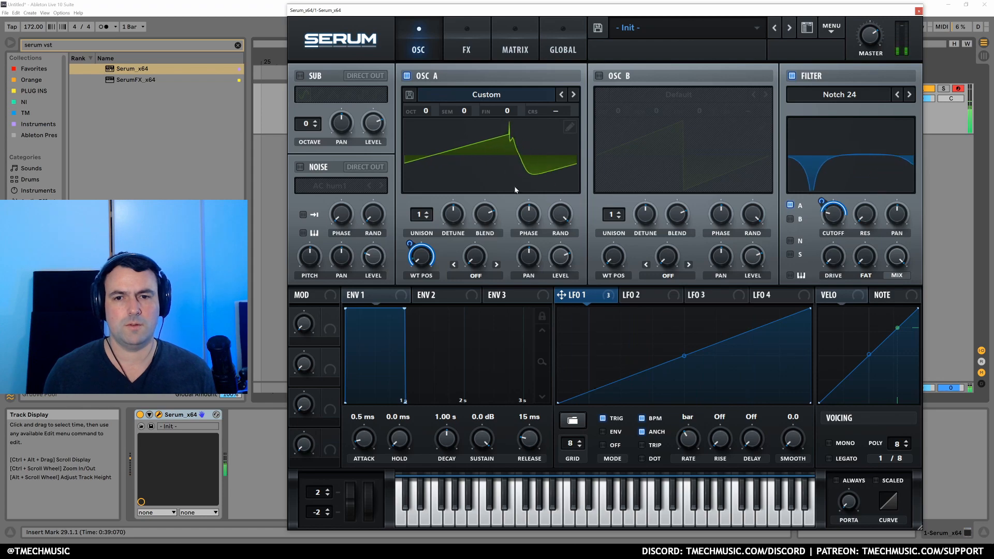
Step: Remove the DC offset from OSC A's wavetable and normalize each frame separately
left_click(570, 127)
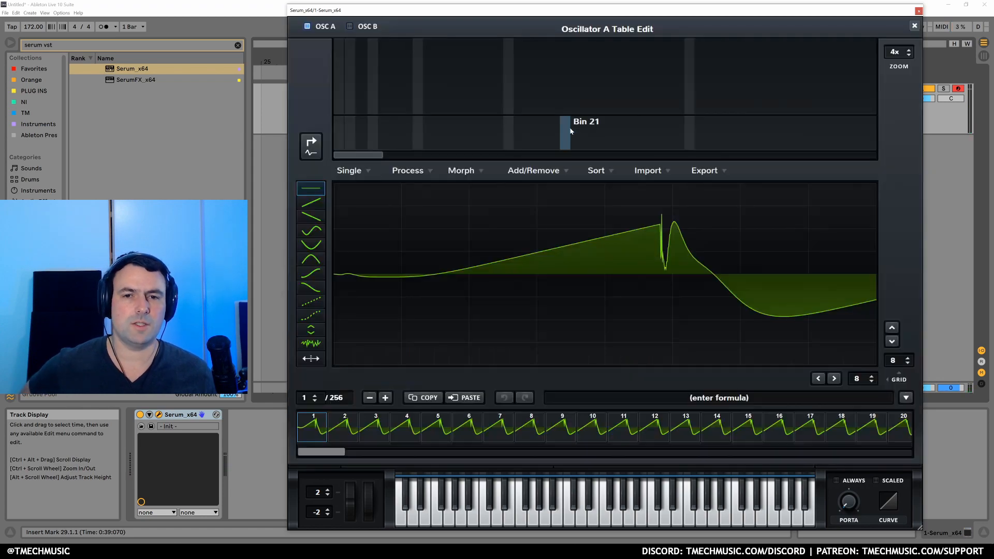
left_click(466, 171)
left_click(429, 171)
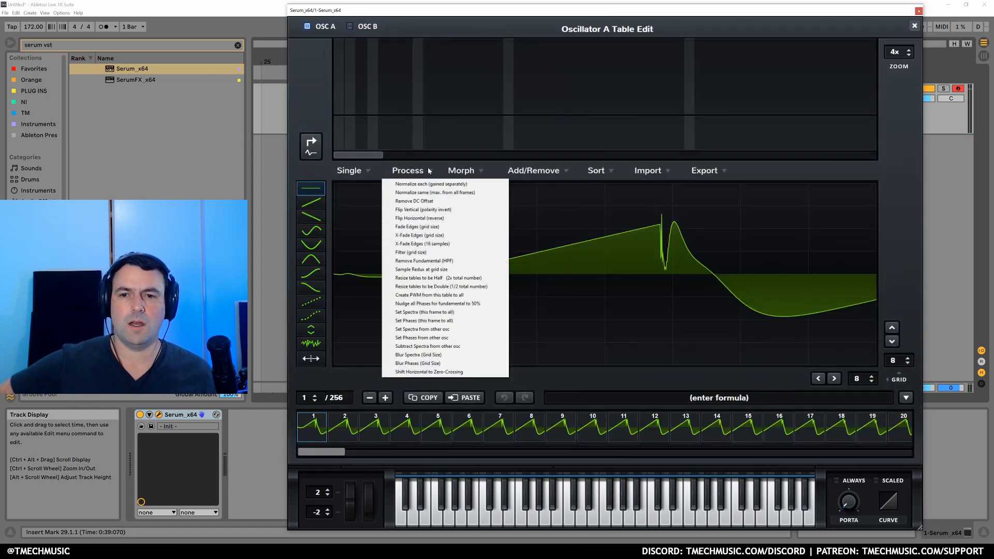
left_click(436, 202)
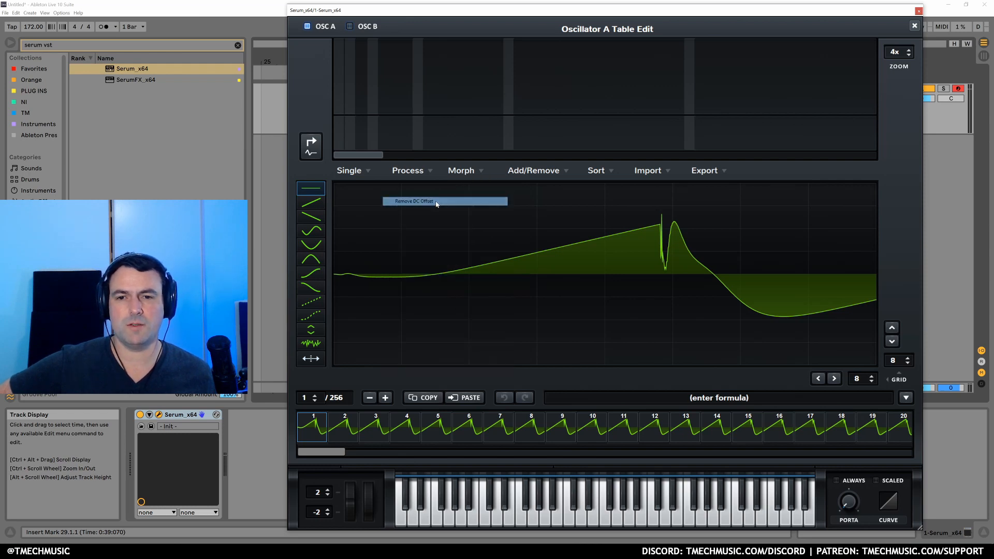
left_click(430, 172)
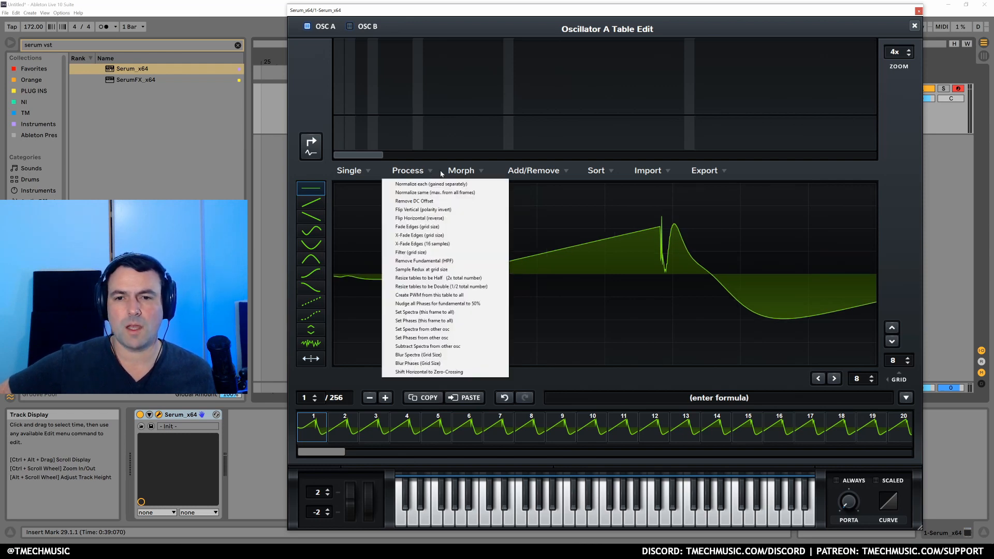
left_click(456, 173)
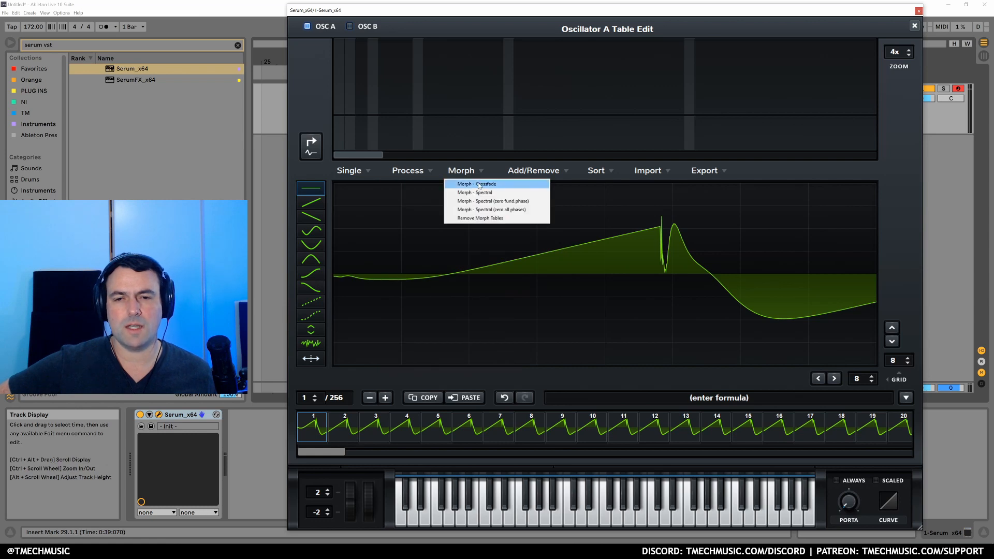
left_click(427, 174)
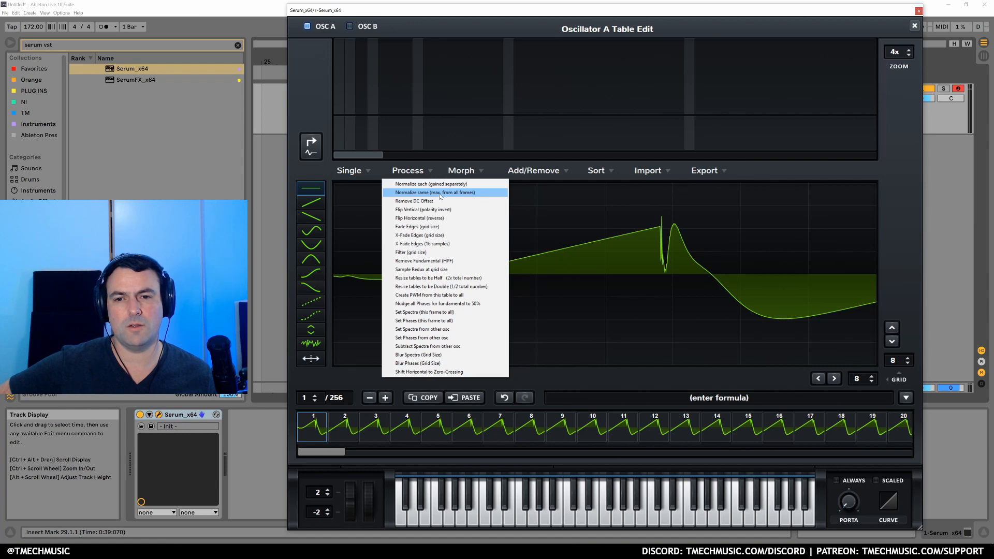
left_click(444, 186)
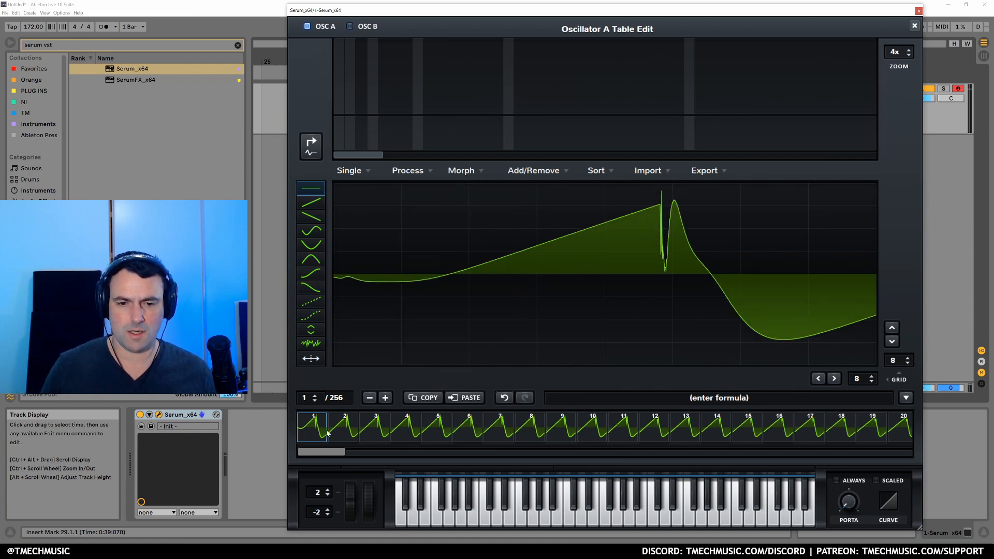
Step: Apply the Crossfade morph to OSC A's wavetable frames and close the table editor
left_click_drag(337, 452, 307, 449)
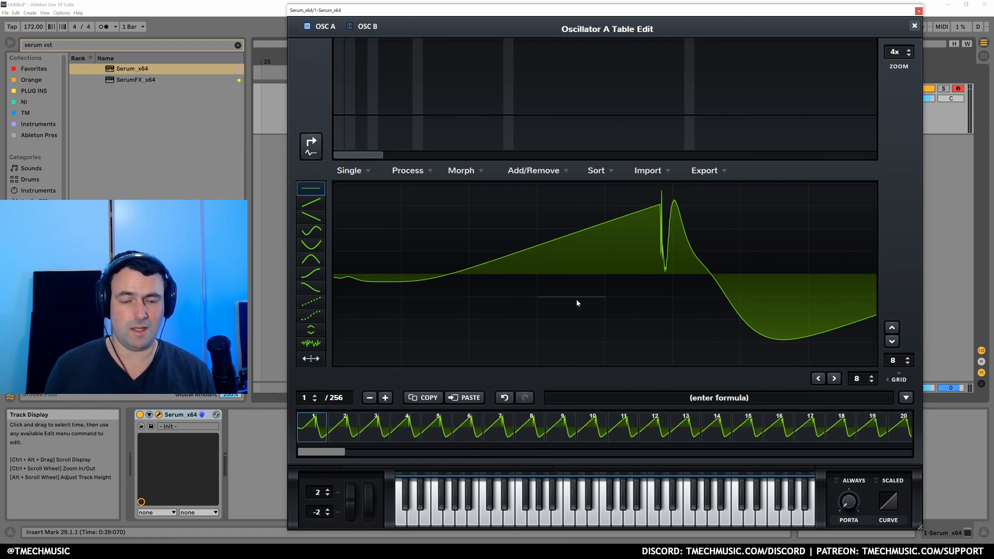
left_click(460, 174)
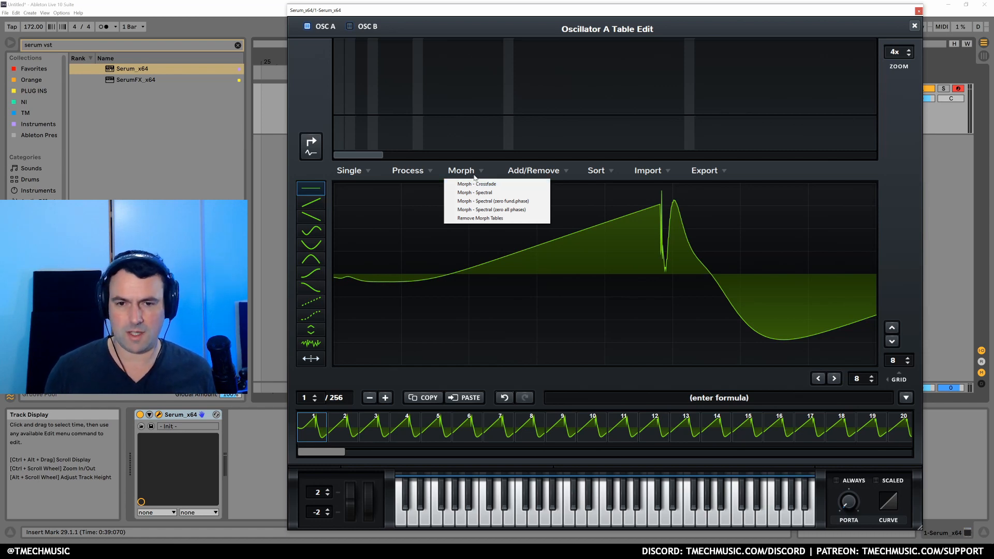
left_click(475, 184)
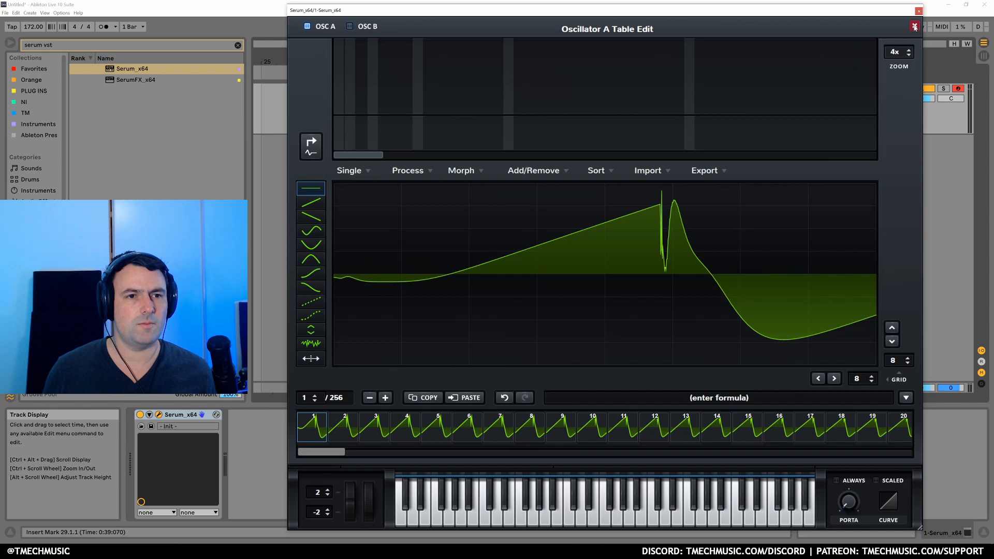
left_click(915, 27)
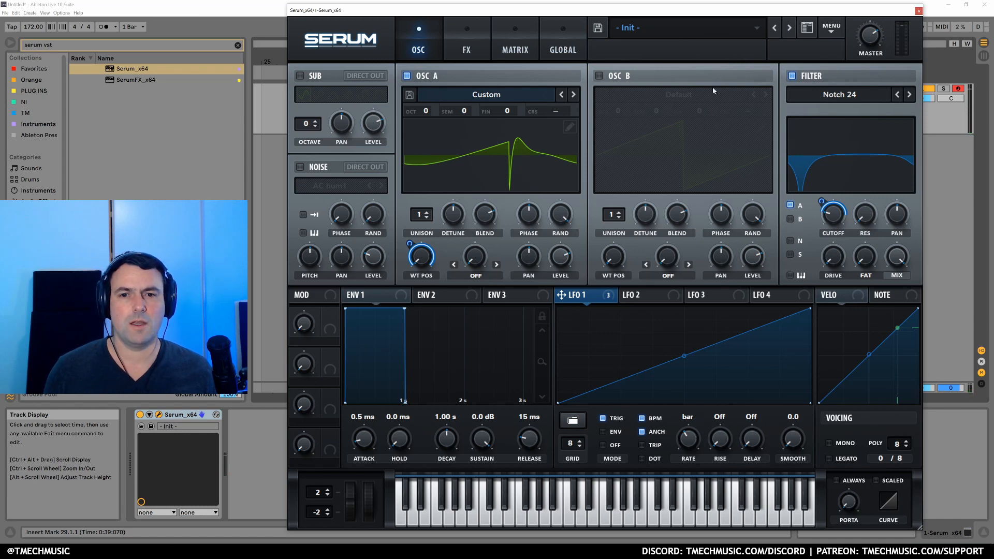
Step: Resample the filtered OSC A sound to OSC B and have OSC B enabled
left_click(832, 32)
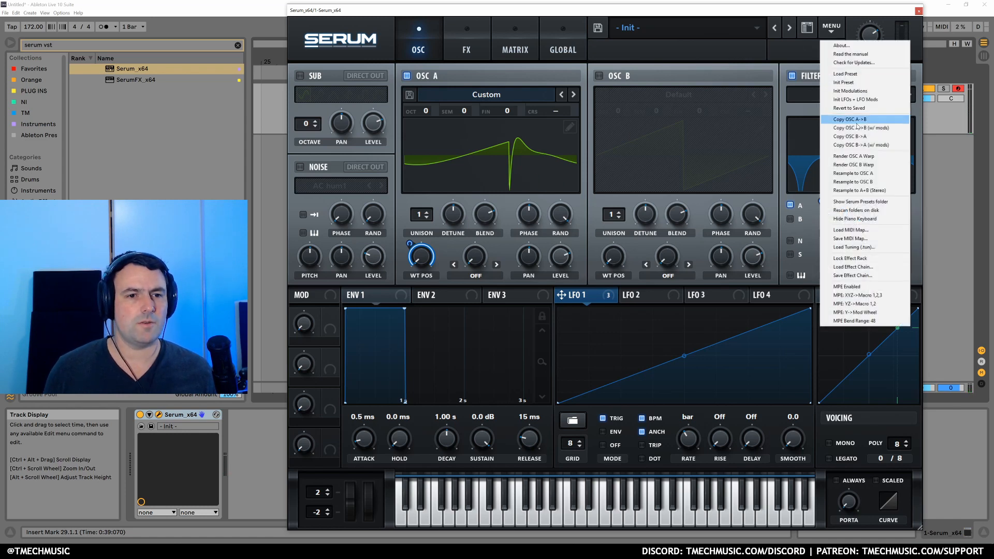
left_click(875, 174)
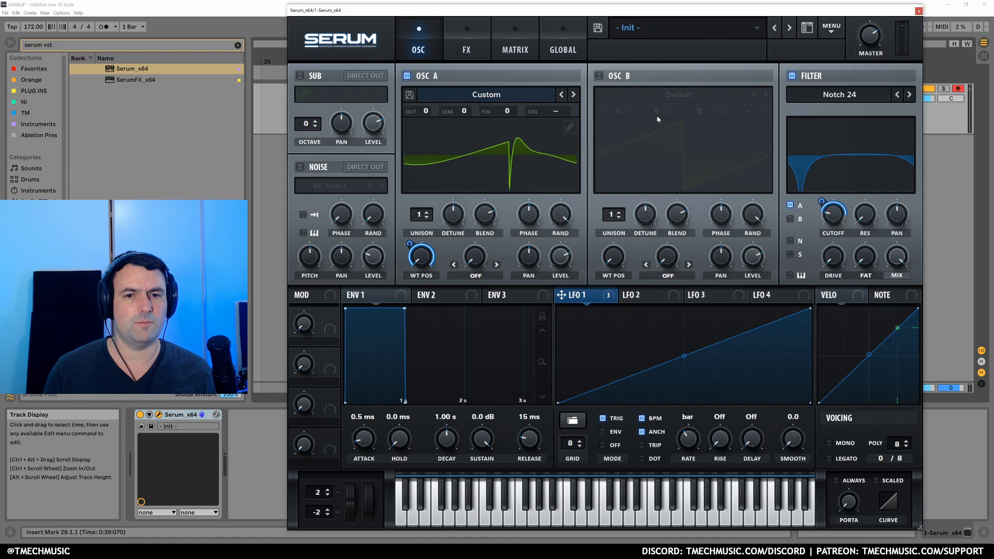
left_click(599, 77)
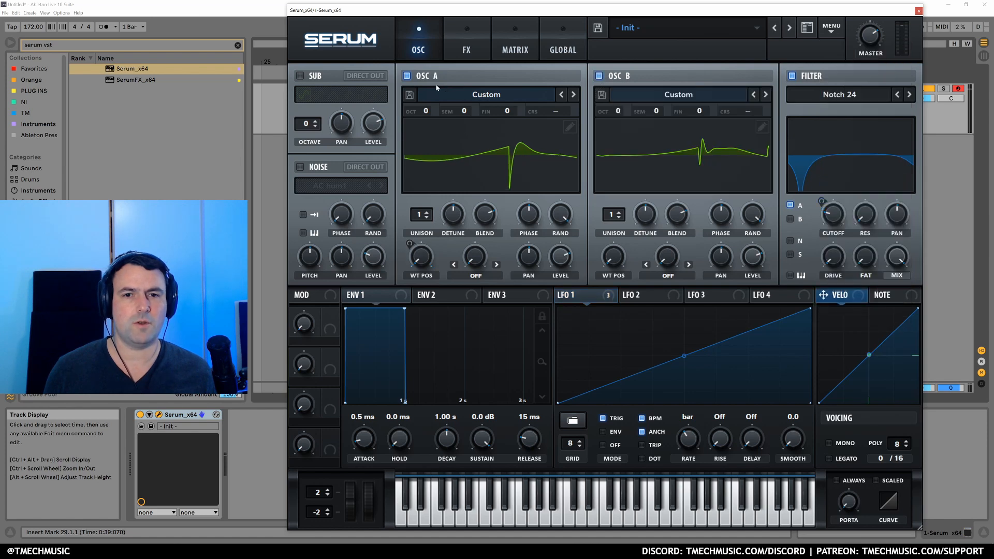
Step: Turn off OSC A and bypass both the main filter and the effects filter
left_click(407, 76)
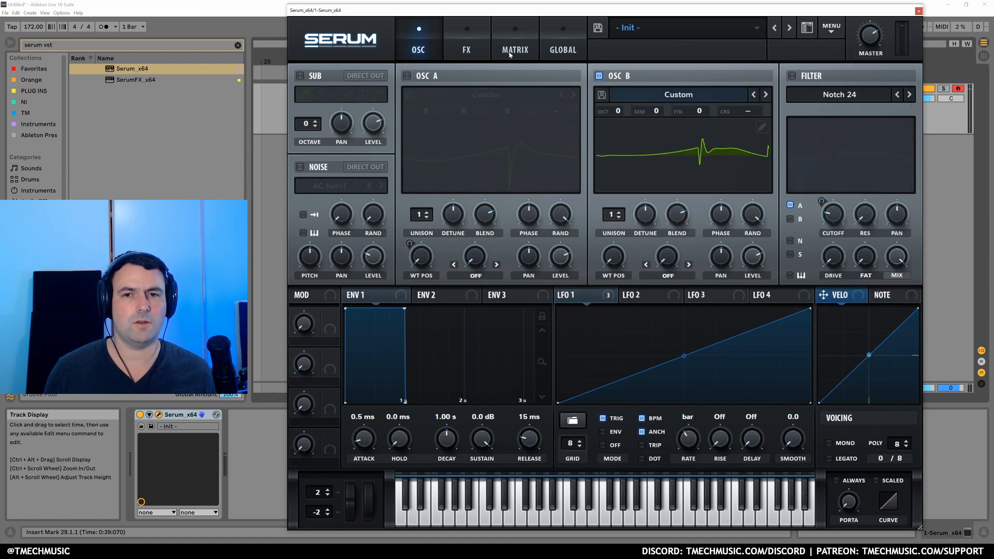
left_click(467, 50)
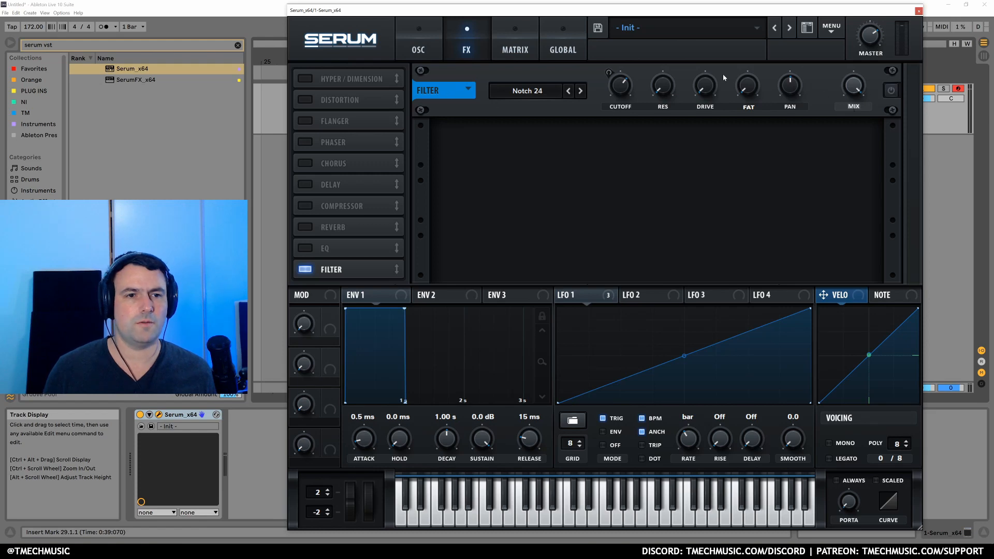
left_click(434, 53)
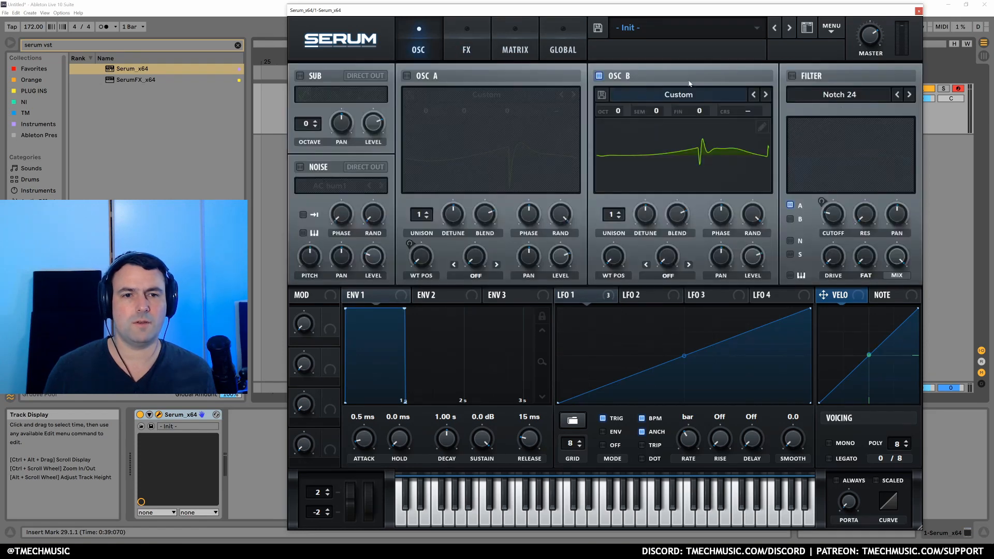
Step: Remove the DC offset from OSC B's wavetable and normalize each frame separately
left_click(755, 126)
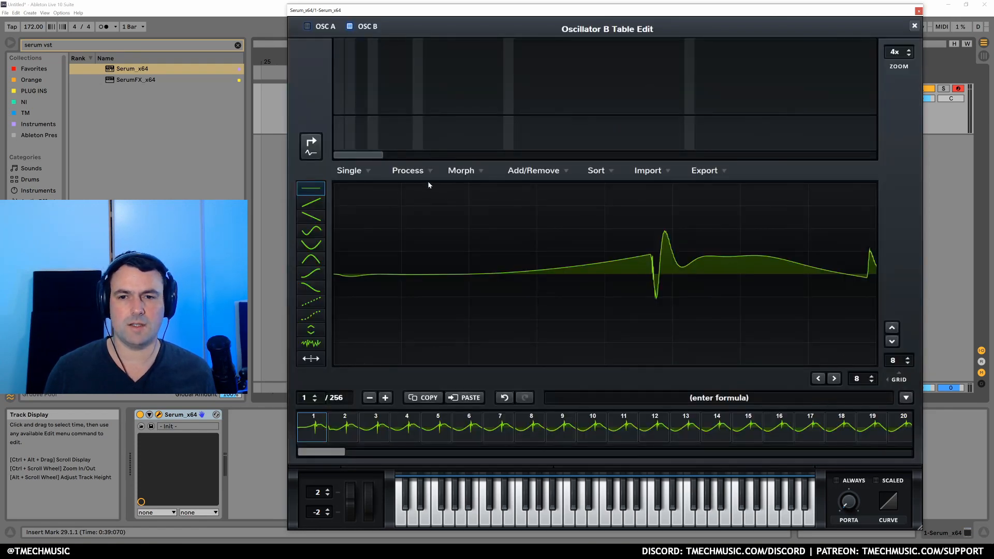
left_click(412, 171)
left_click(428, 195)
left_click(409, 171)
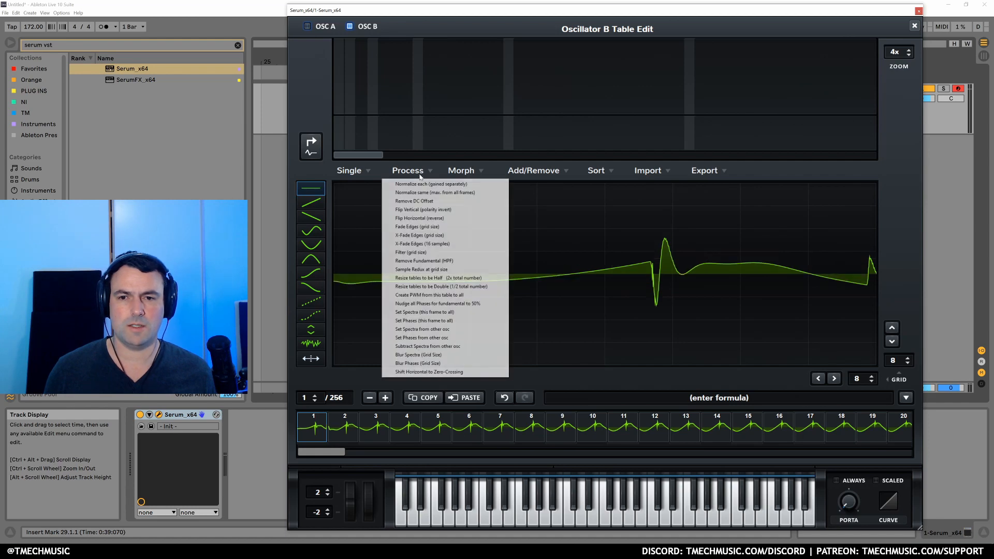
left_click(457, 184)
Step: Apply the Crossfade morph to OSC B's wavetable frames and set its wavetable position to 32
left_click(479, 169)
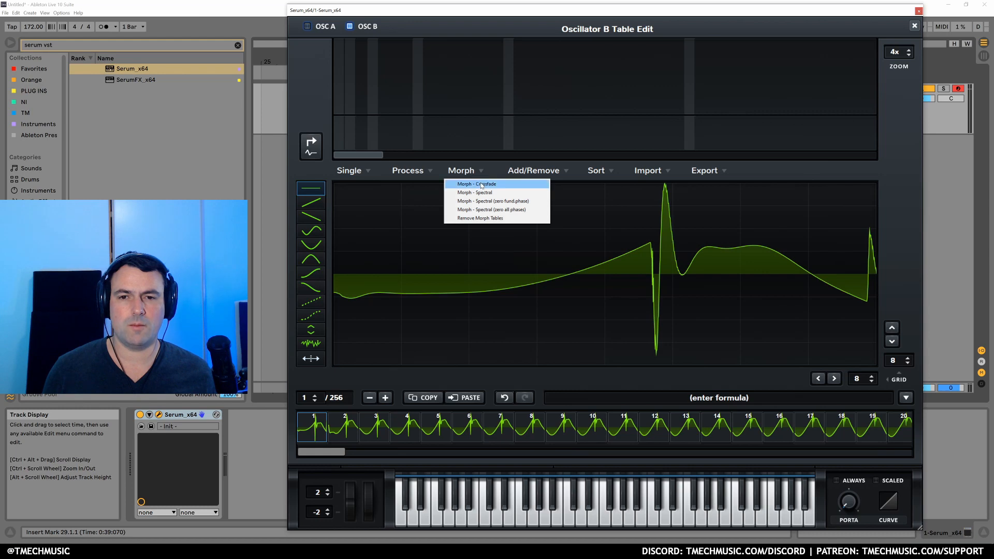
left_click(480, 185)
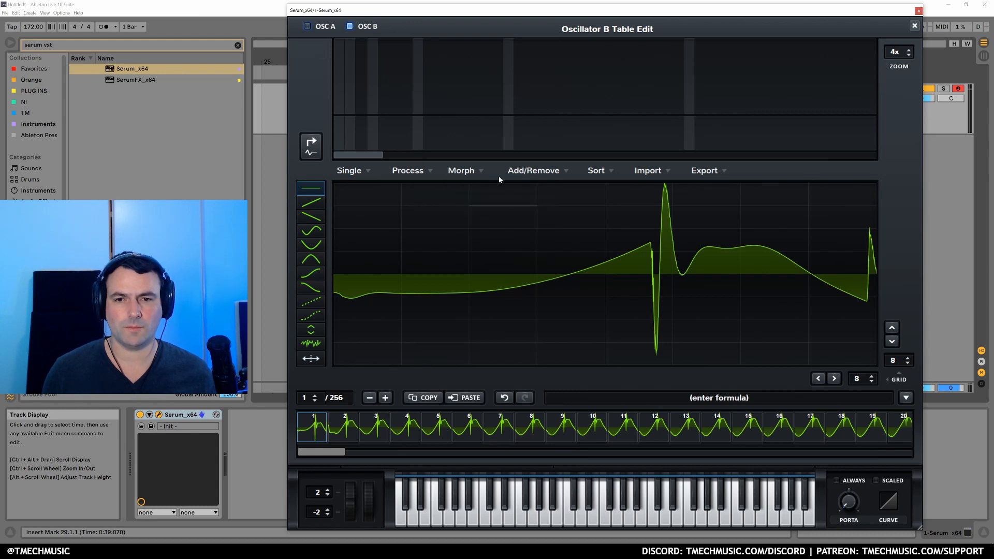
left_click(915, 27)
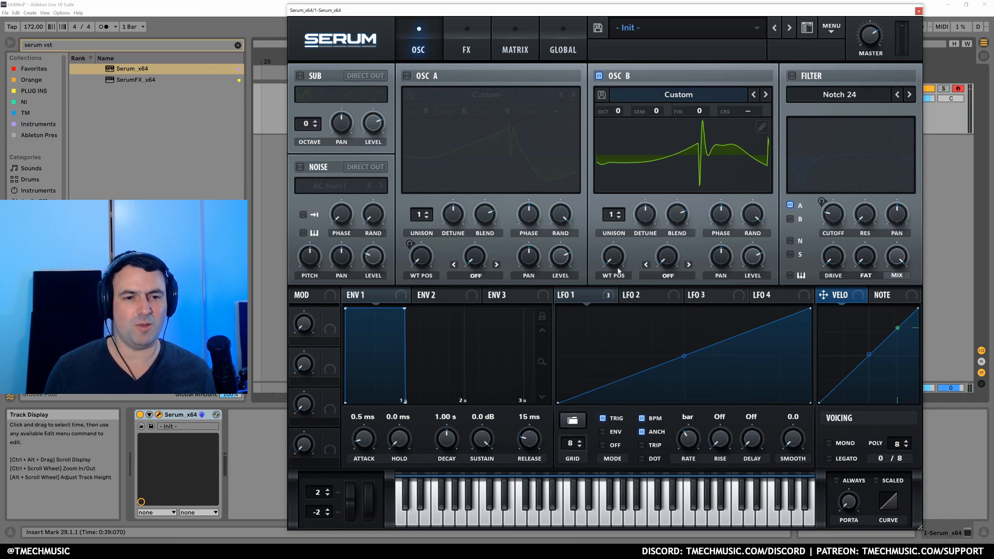
left_click_drag(619, 270, 631, 424)
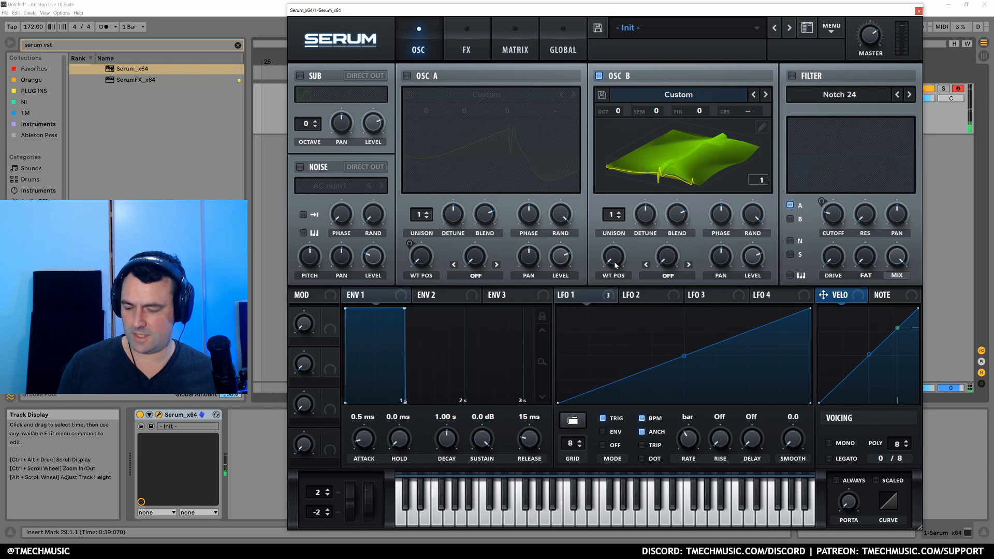
left_click_drag(616, 265, 643, 279)
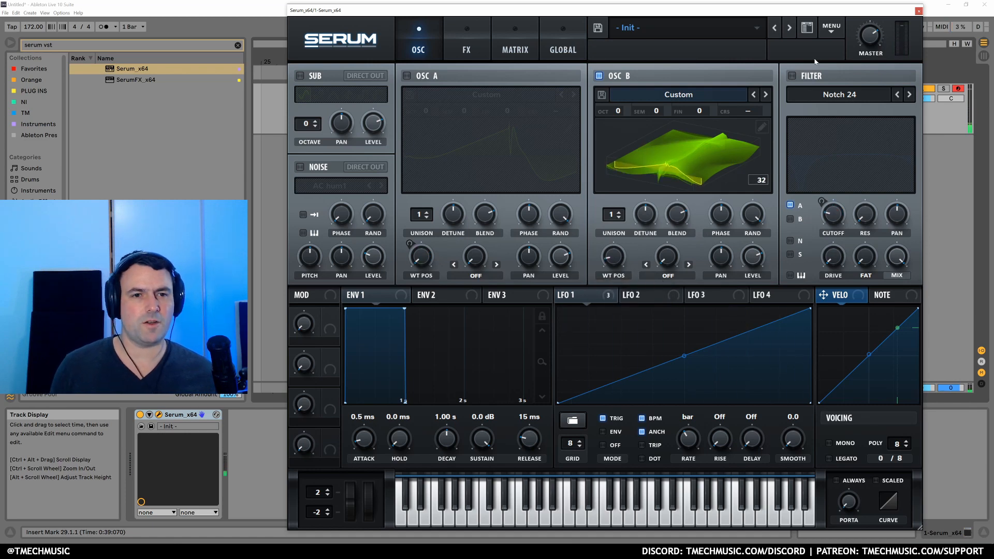
Step: Enable the main filter for OSC B only and set its type to MG Low 24
left_click(792, 76)
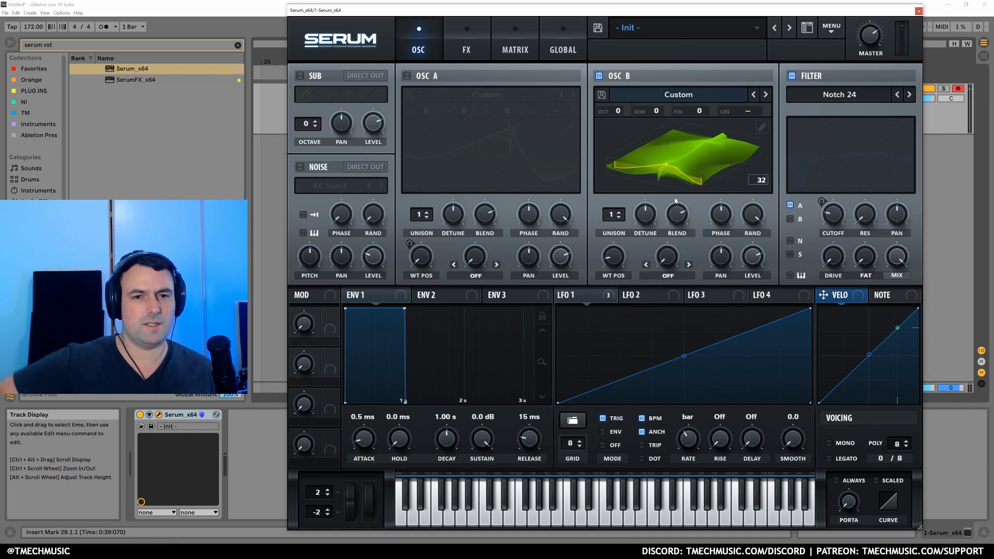
left_click(790, 220)
left_click(833, 95)
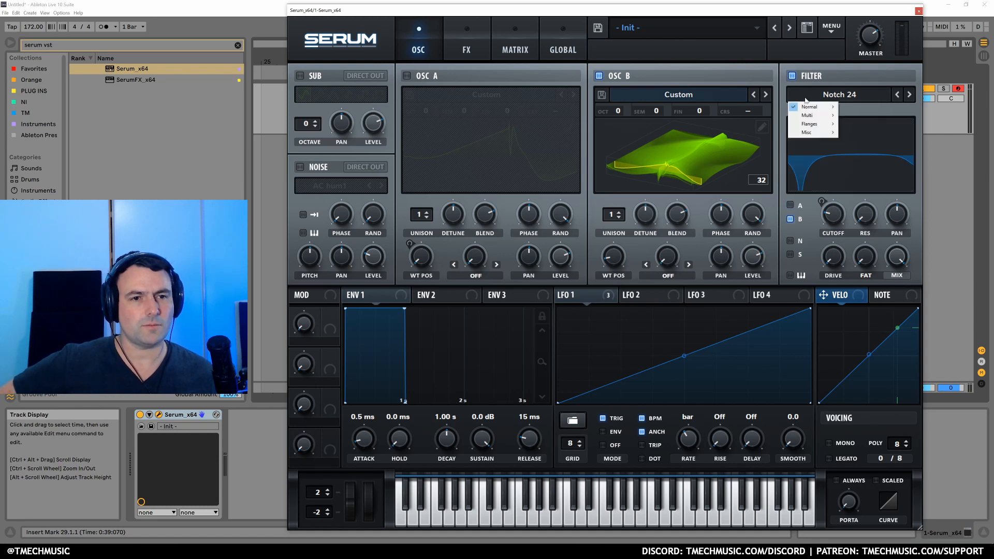
mouse_move(810, 107)
left_click(873, 133)
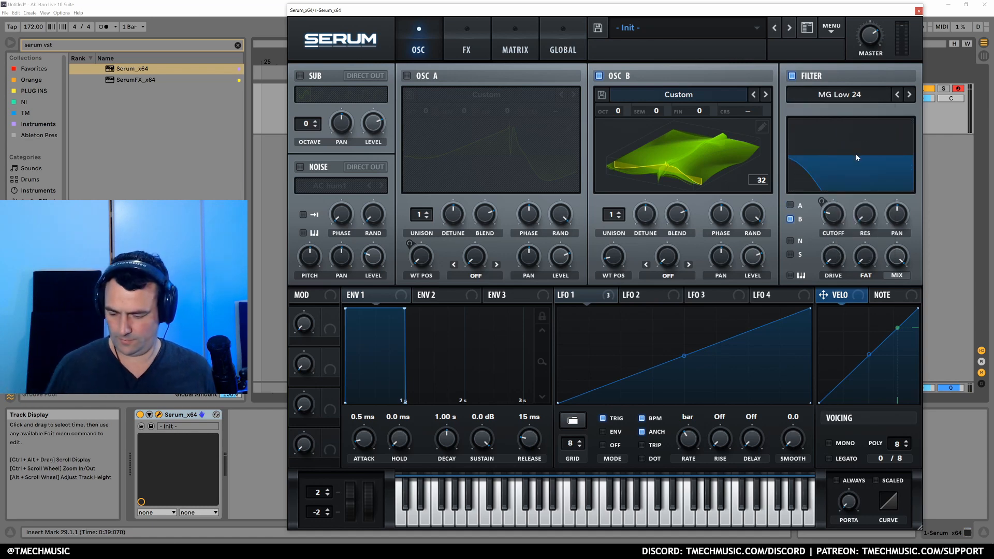
Step: Raise the main filter's drive to maximum and open its cutoff most of the way
mouse_move(836, 219)
left_mouse_down()
mouse_move(835, 161)
mouse_move(835, 202)
left_mouse_up()
left_click_drag(834, 258, 808, 70)
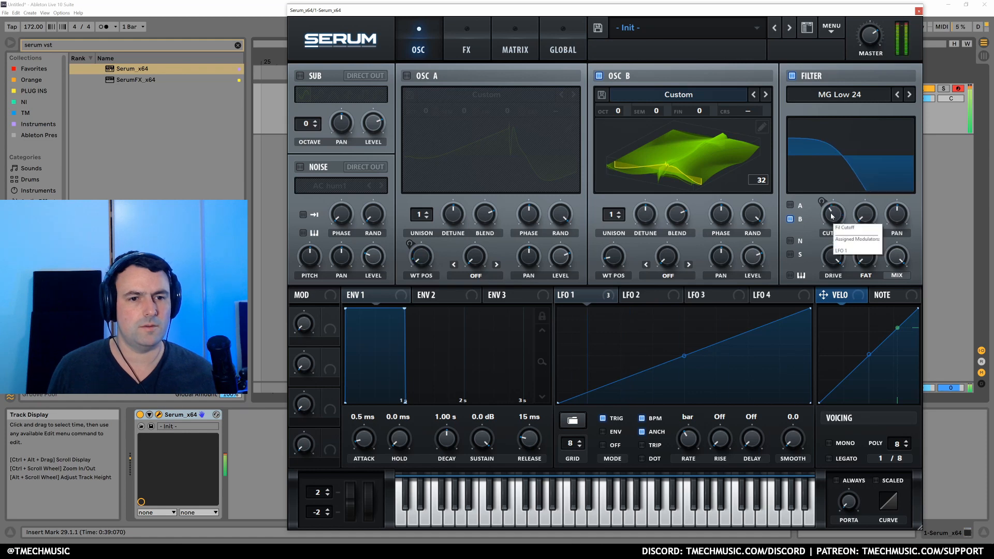
left_click_drag(836, 221, 834, 194)
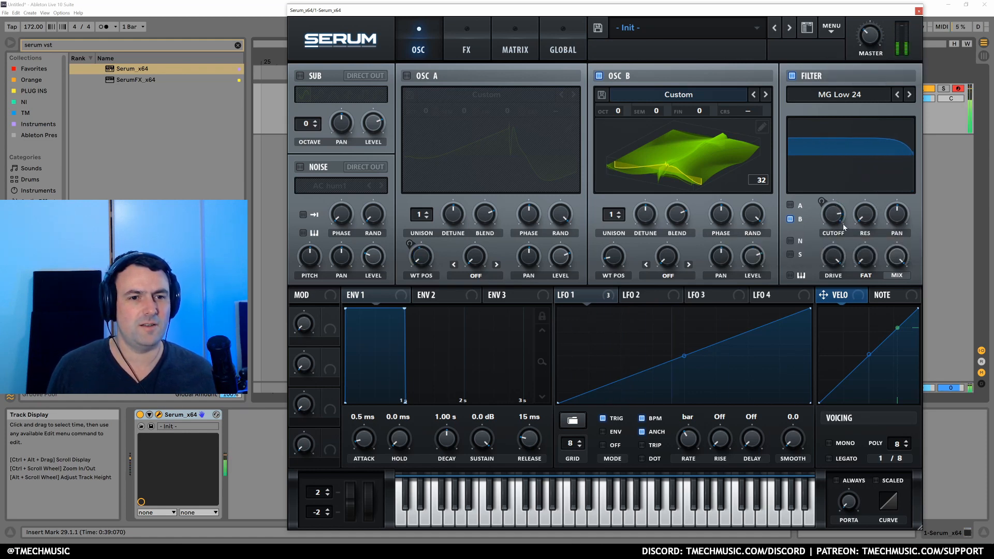
Step: Sweep OSC B's wavetable position, leave it at 30, and modulate it slightly with LFO 2 at a 1/2 rate
scroll(610, 271, "up", 8)
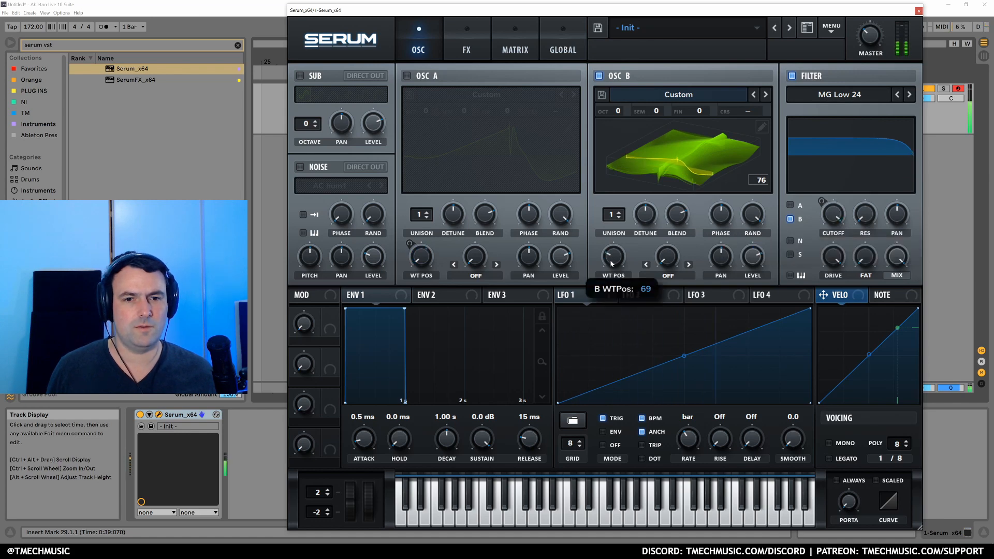
scroll(612, 272, "down", 10)
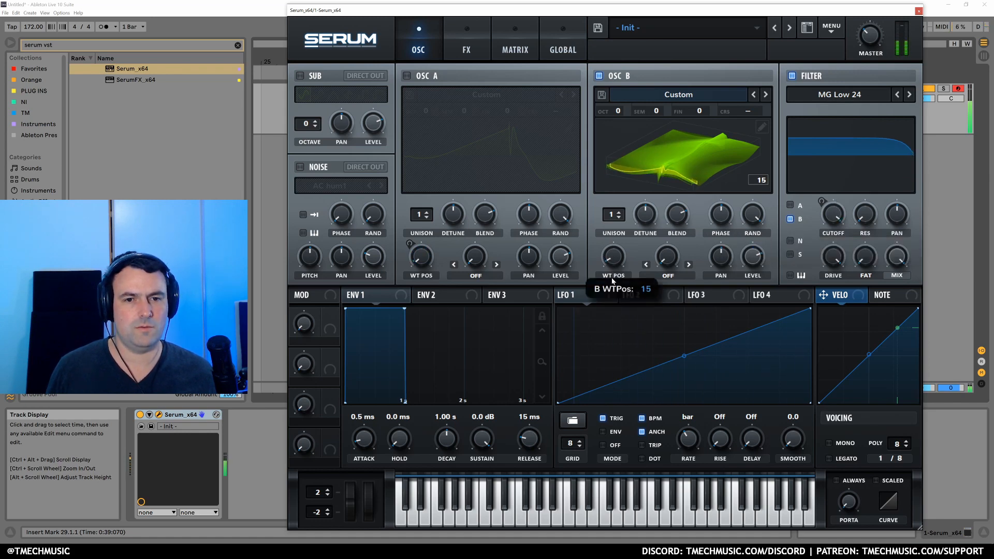
left_click(679, 298)
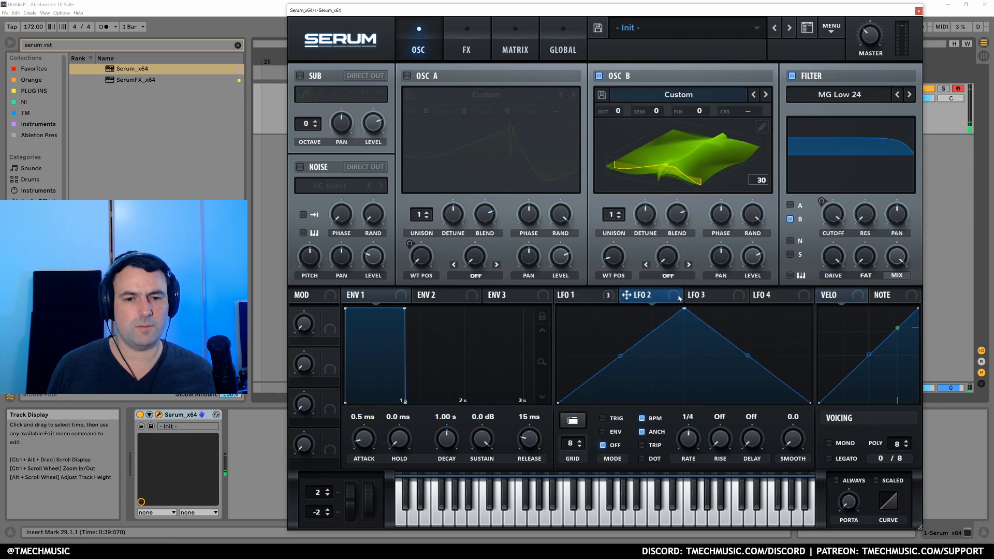
left_click_drag(602, 248, 607, 256)
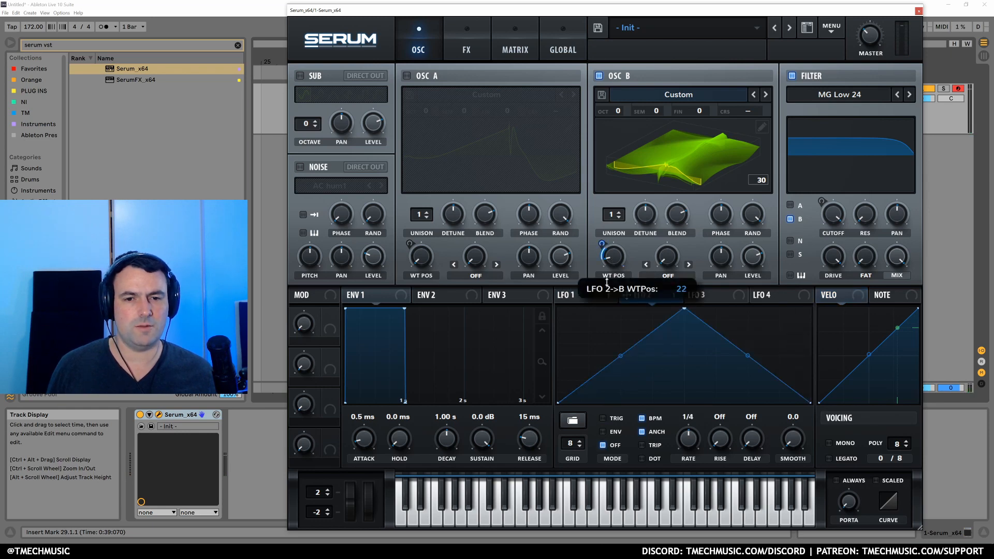
left_click_drag(608, 294, 602, 246)
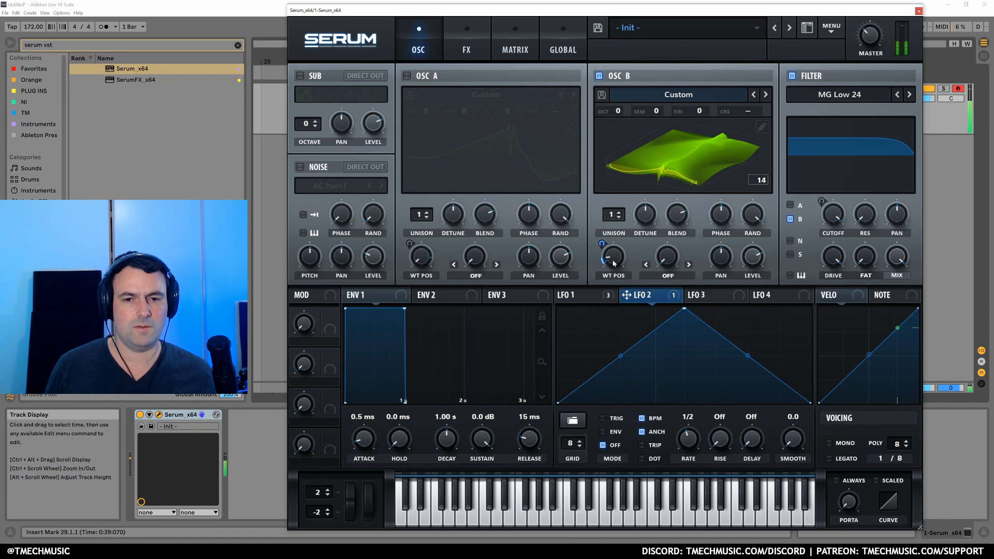
Step: Open the main filter's cutoff fully and move OSC B's wavetable position well up into the last quarter of the table
mouse_move(614, 263)
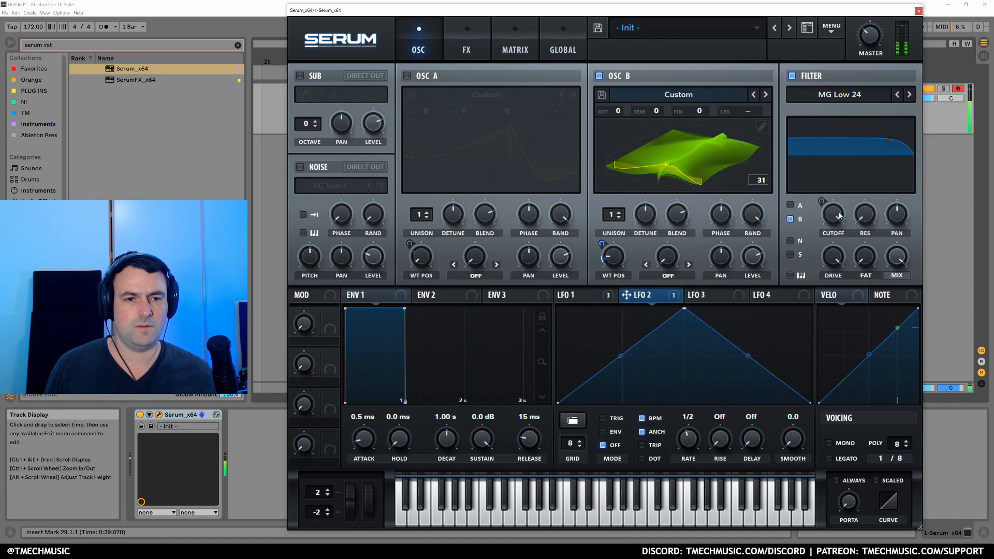
left_click_drag(834, 214, 837, 130)
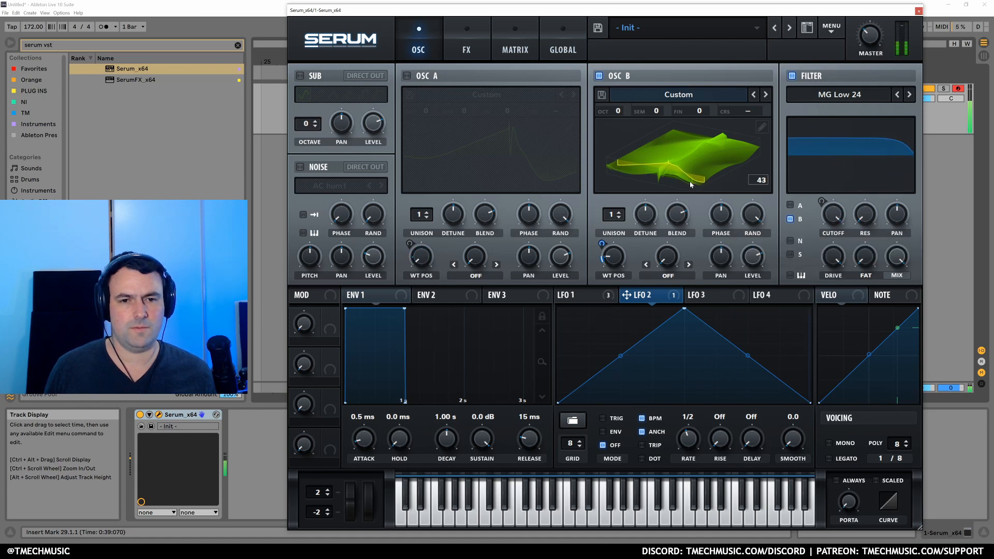
left_click_drag(617, 258, 625, 202)
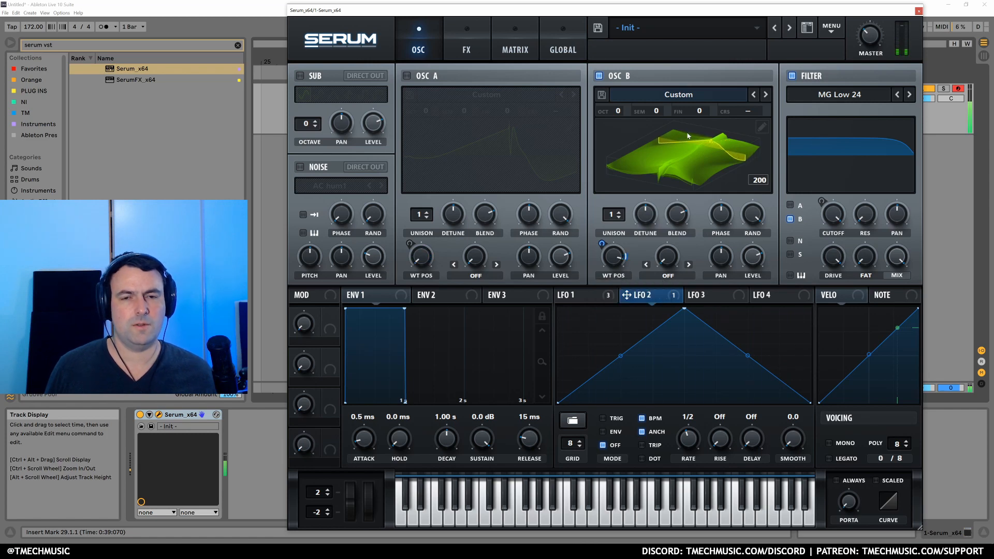
Step: Enable the Distortion effect and set its type to X-Shaper after trying Asym
left_click(465, 56)
left_click(306, 100)
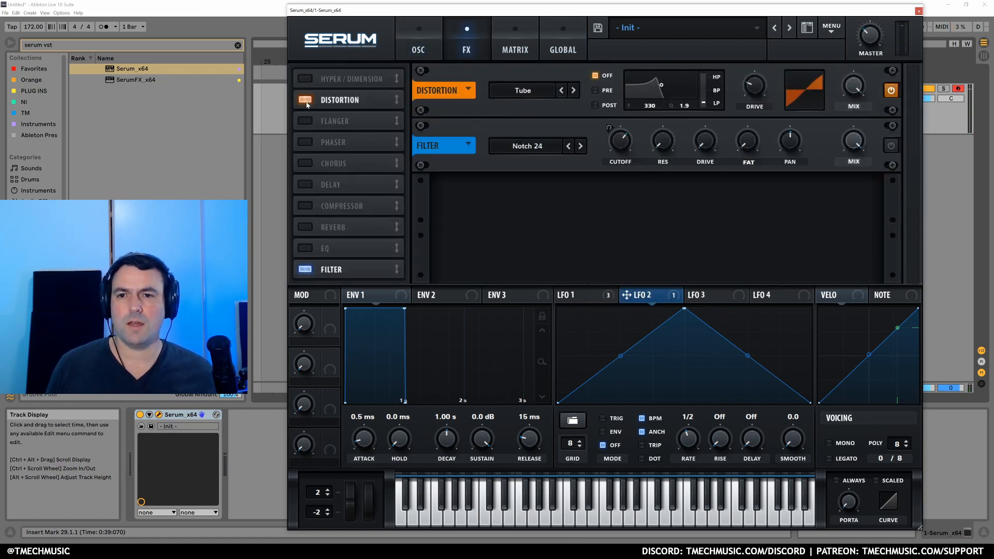
left_click(546, 98)
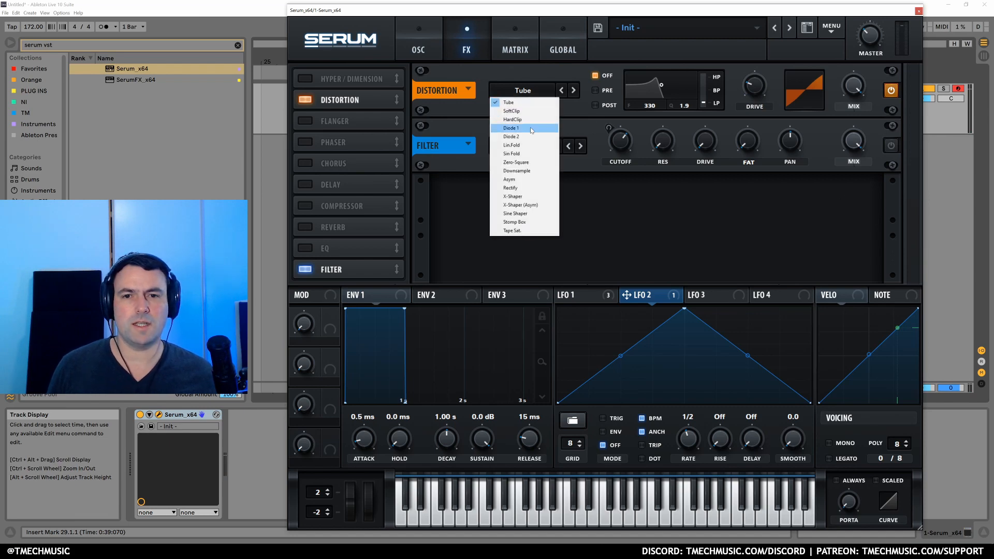
left_click(524, 181)
left_click(538, 90)
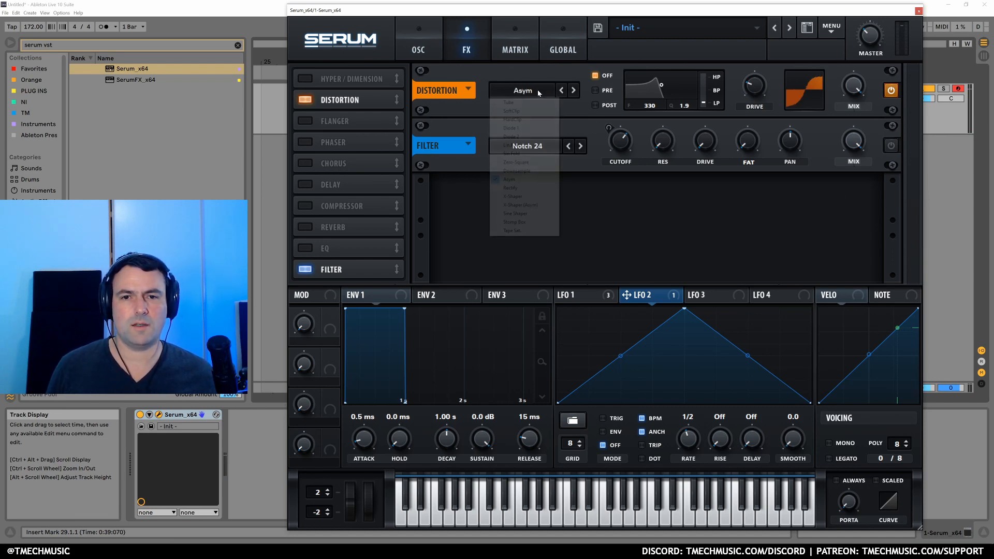
left_click(535, 198)
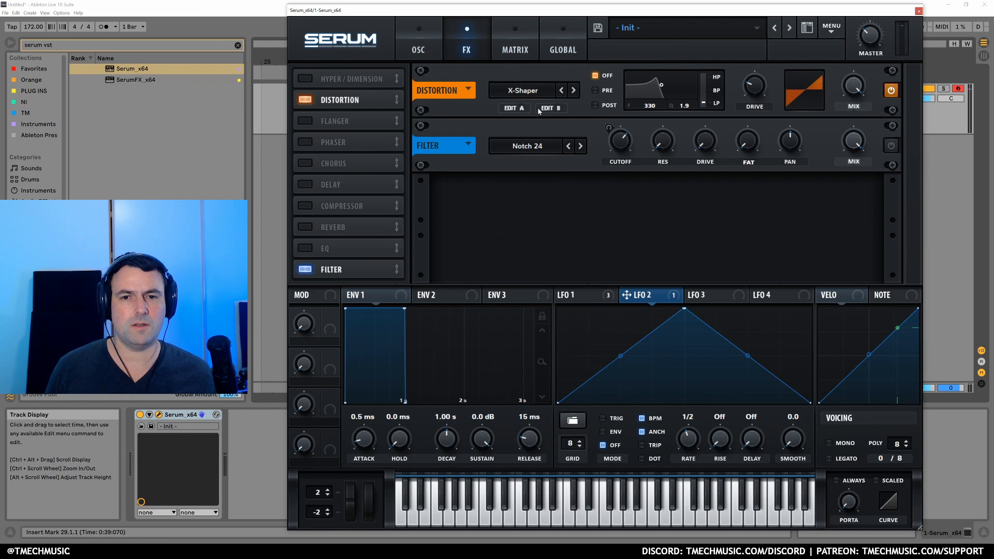
Step: Bend the X-Shaper's curve A strongly upward at its midpoint and close the shaper editor
left_click(515, 109)
left_click_drag(457, 123, 457, 48)
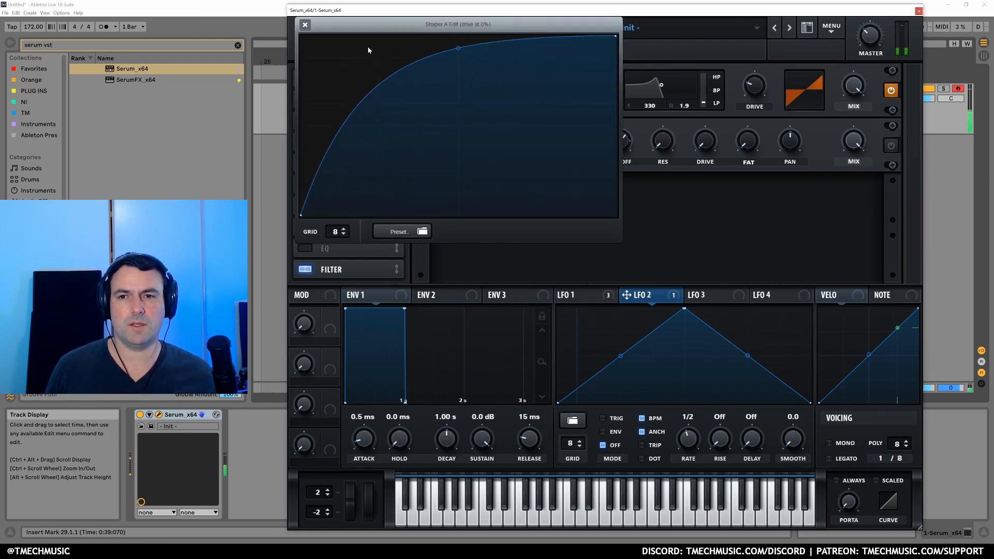
left_click(306, 25)
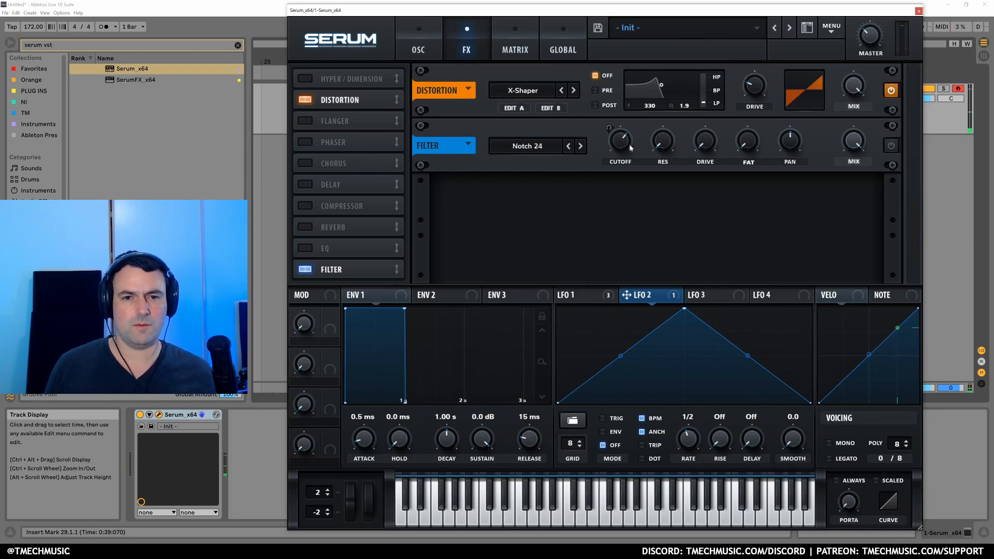
Step: Switch on the effects filter and set its type to MG Low 24
left_click(527, 146)
mouse_move(516, 159)
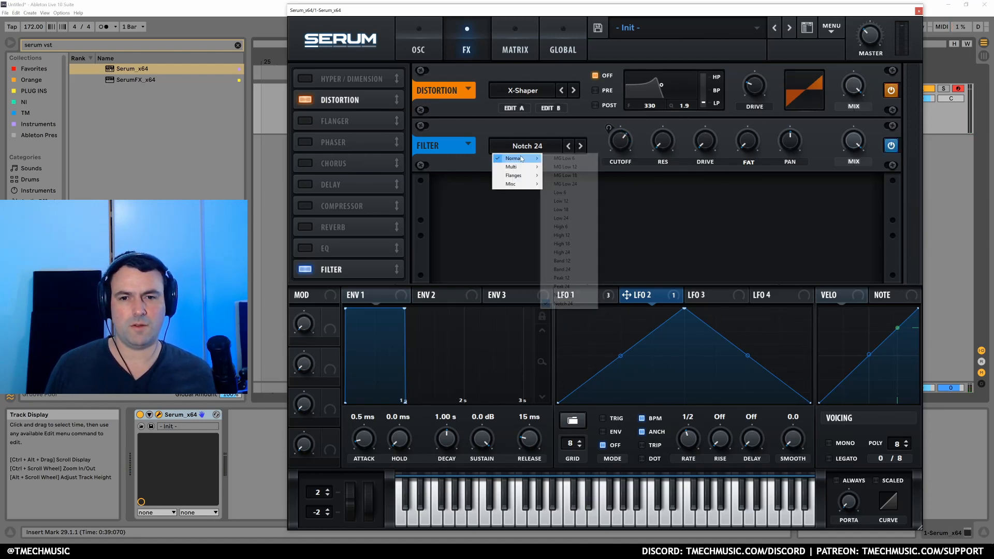
left_click(581, 185)
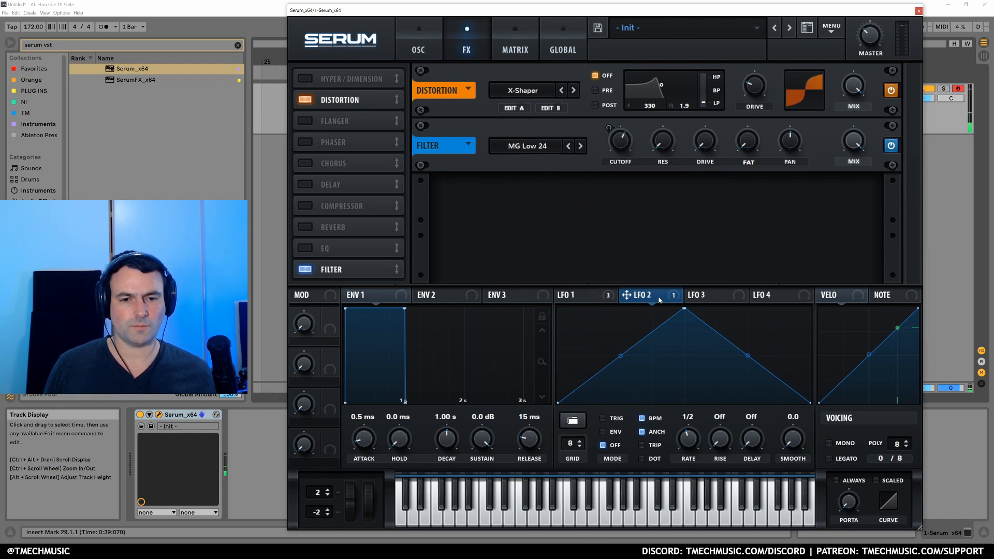
Step: Replace LFO 1 with LFO 2 as the modulator of the effects filter's cutoff and raise the cutoff slightly
right_click(623, 146)
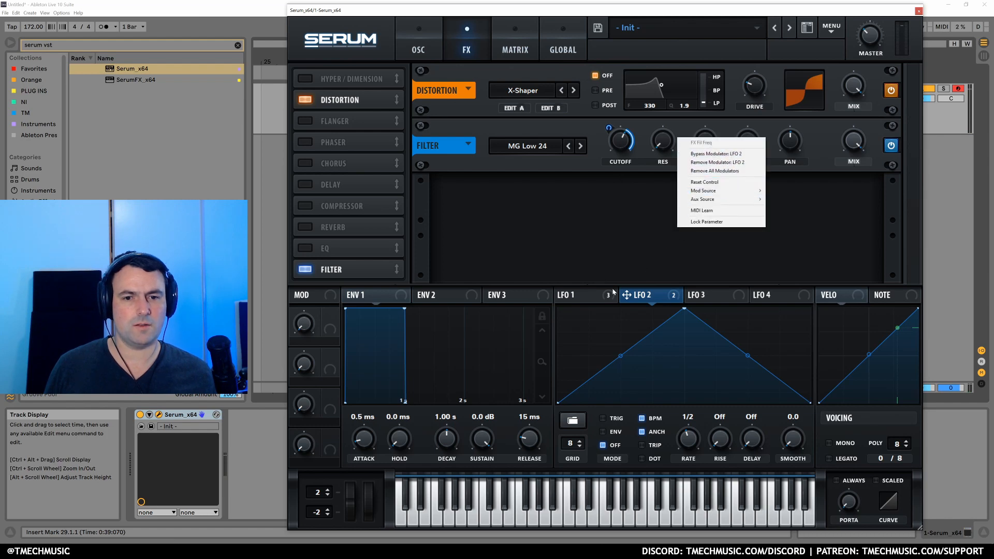
left_click(589, 295)
right_click(623, 146)
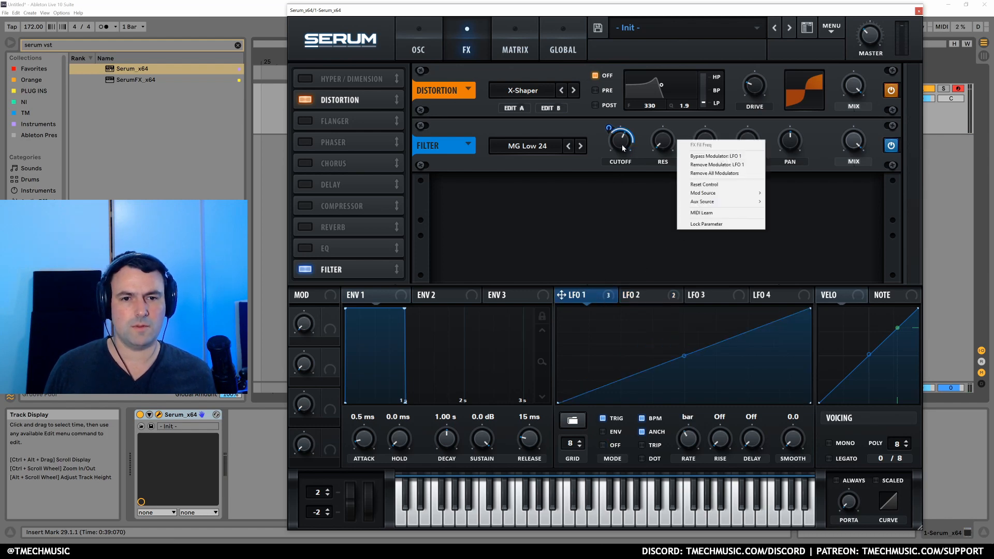
left_click(717, 164)
left_click(638, 297)
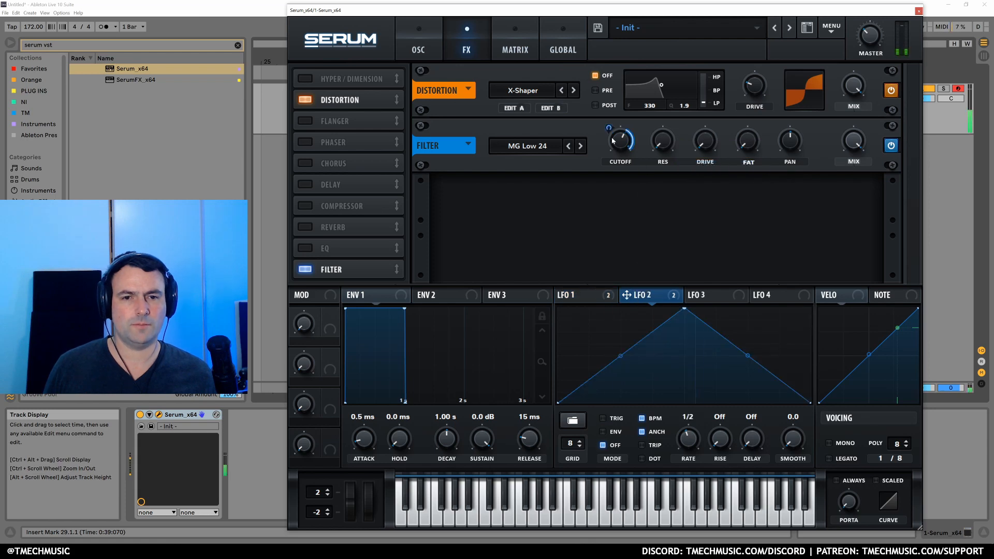
mouse_move(615, 143)
left_mouse_down()
mouse_move(623, 130)
mouse_move(624, 140)
left_mouse_up()
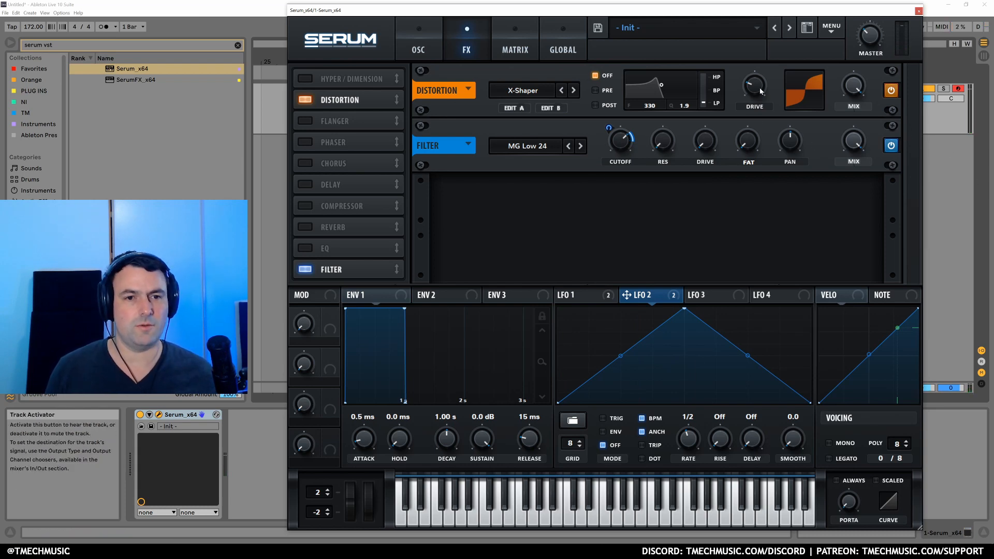
left_click(891, 146)
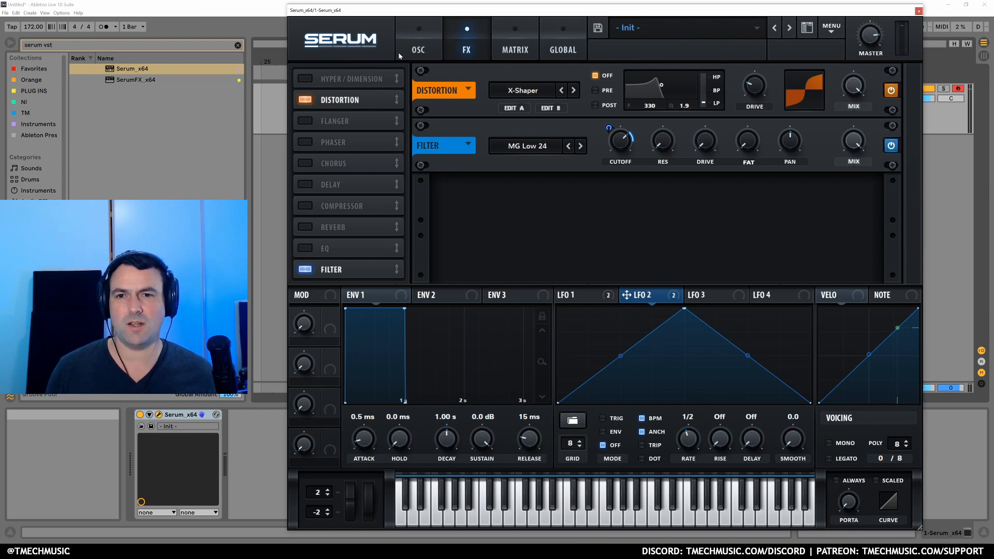
Step: Adjust the amount of LFO 2 modulation on OSC B's wavetable position
left_click(418, 50)
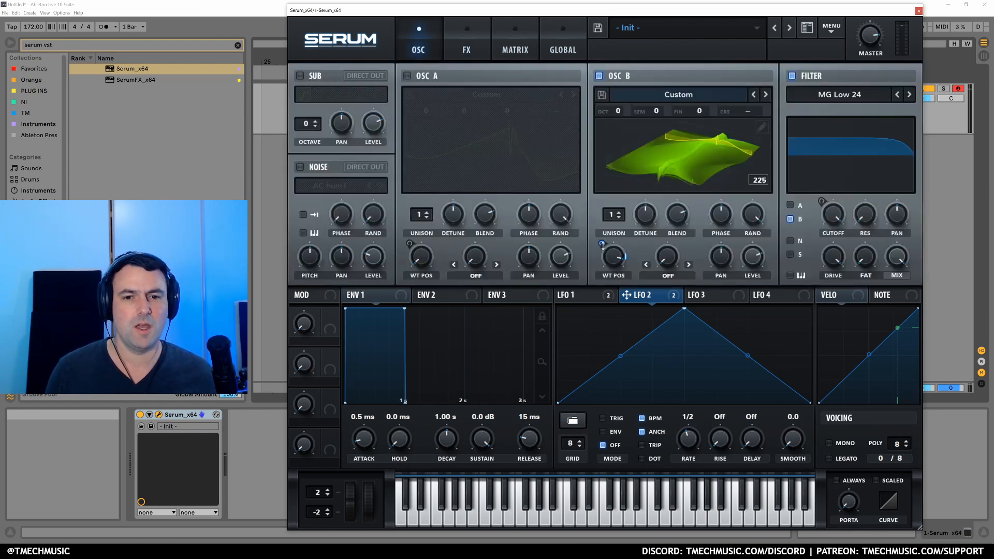
left_click_drag(602, 246, 620, 253)
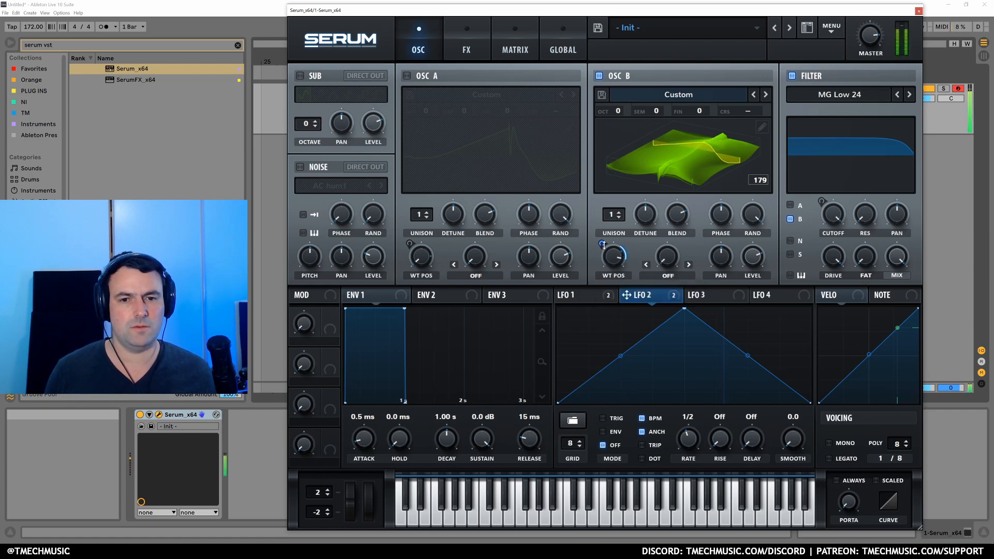
left_click_drag(601, 249, 616, 324)
Step: Lower the main filter's drive slightly and bring OSC B's wavetable position down to about 30
left_click_drag(834, 261, 843, 310)
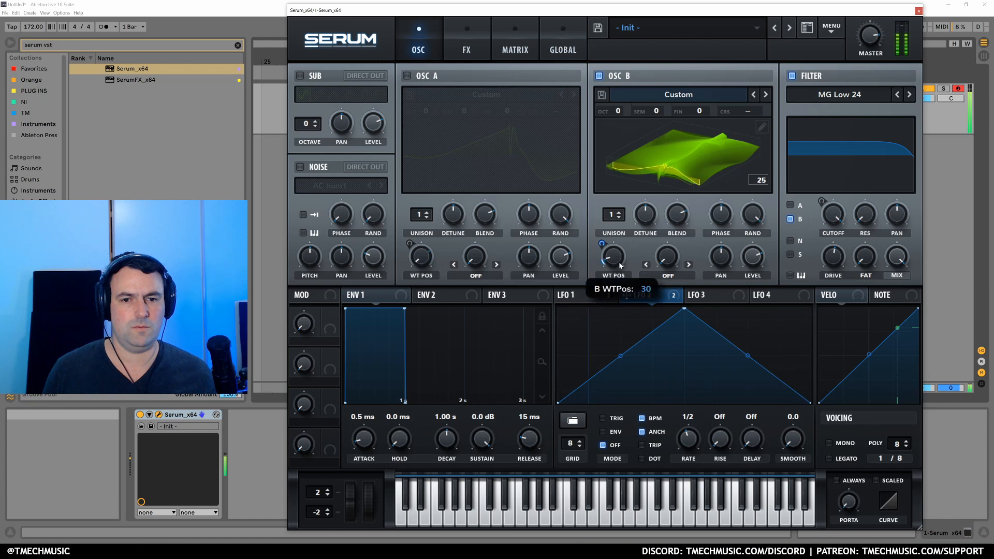
left_click_drag(616, 259, 615, 256)
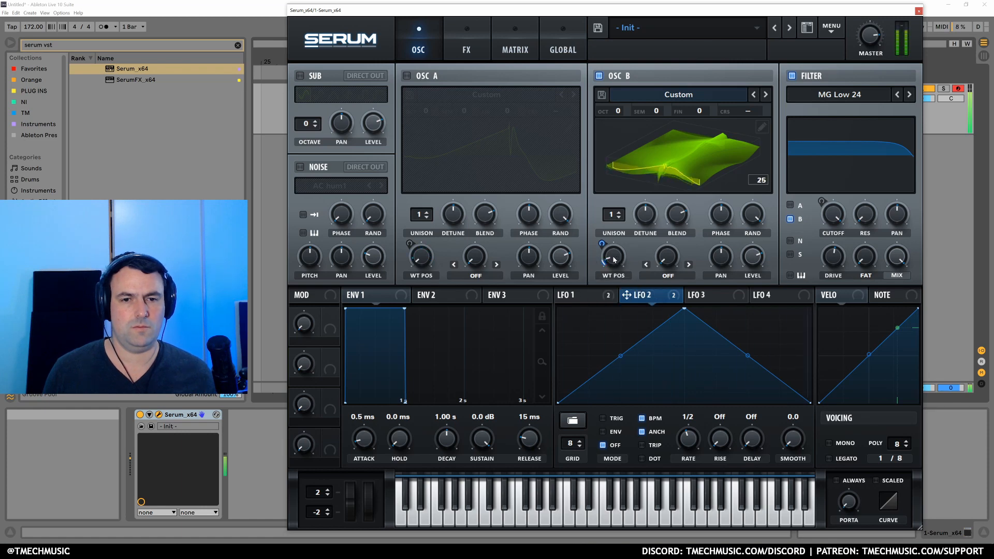
Step: Raise OSC B's wavetable position to 242 and save its wavetable in the User tables folder as Notched Saws
left_click_drag(614, 258, 627, 195)
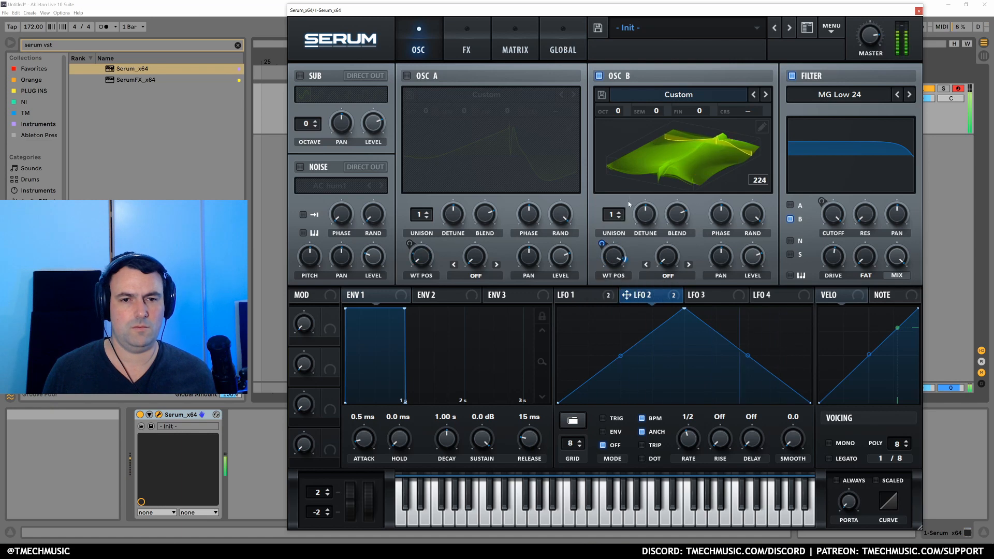
left_click_drag(617, 255, 617, 249)
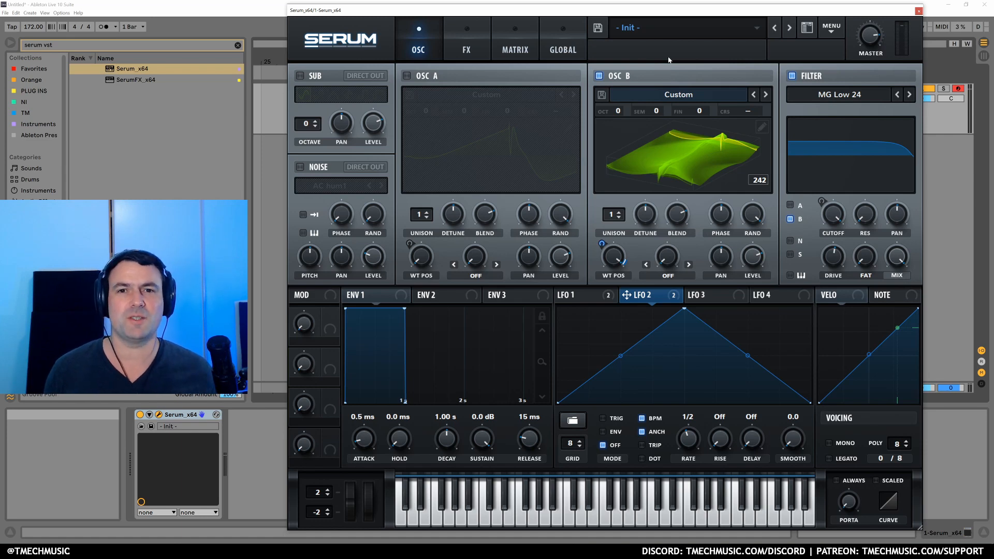
left_click(604, 96)
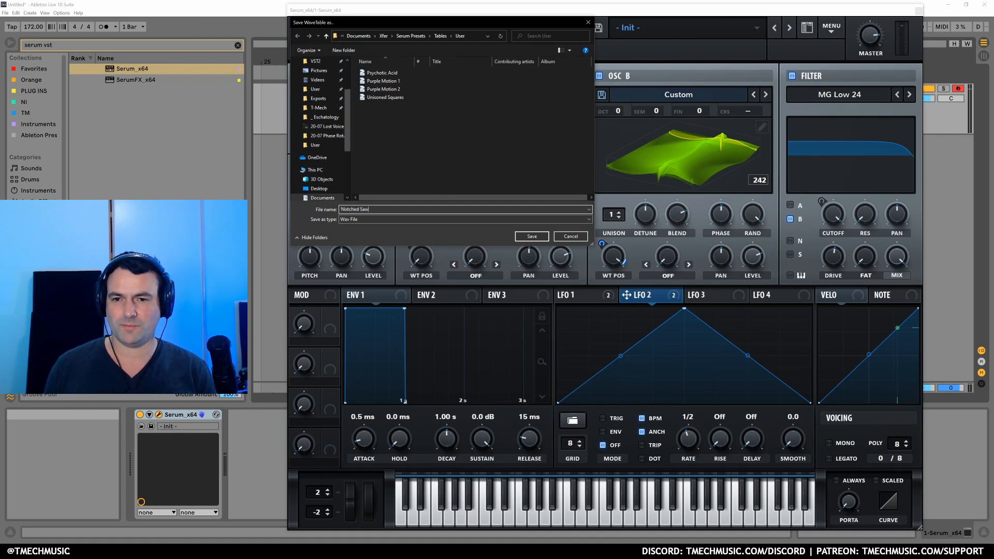
key("Return")
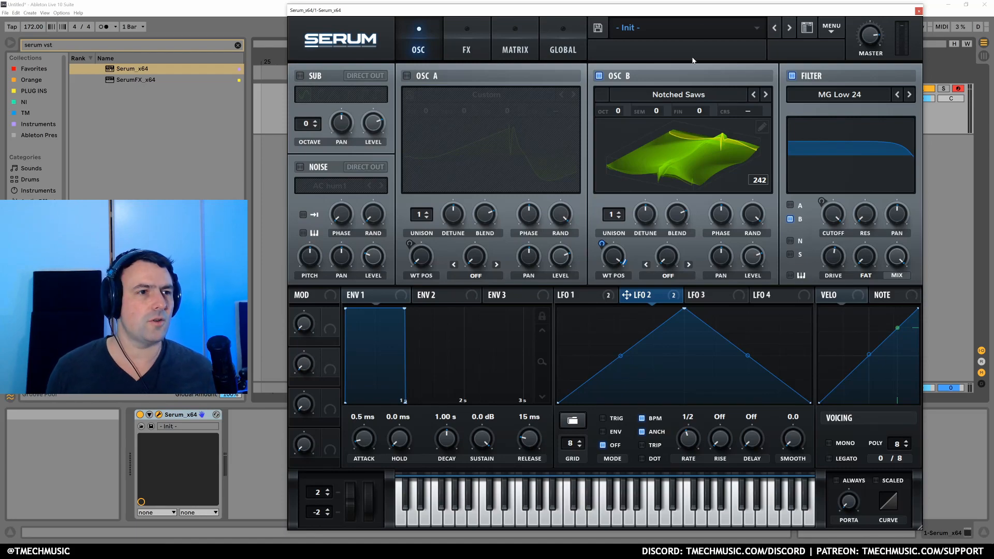
Step: Load the user preset TM20-07 Bass - Odd Reese
left_click(655, 39)
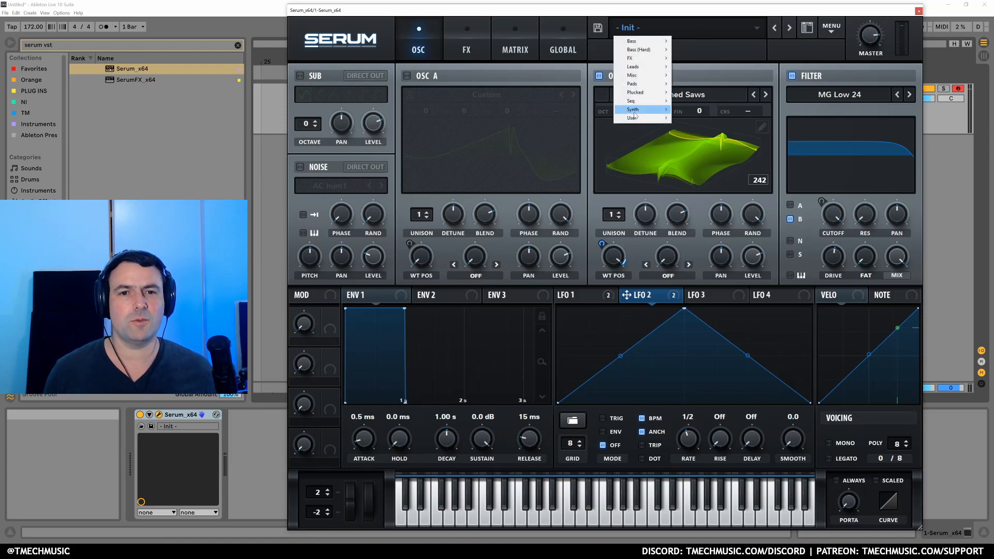
mouse_move(645, 119)
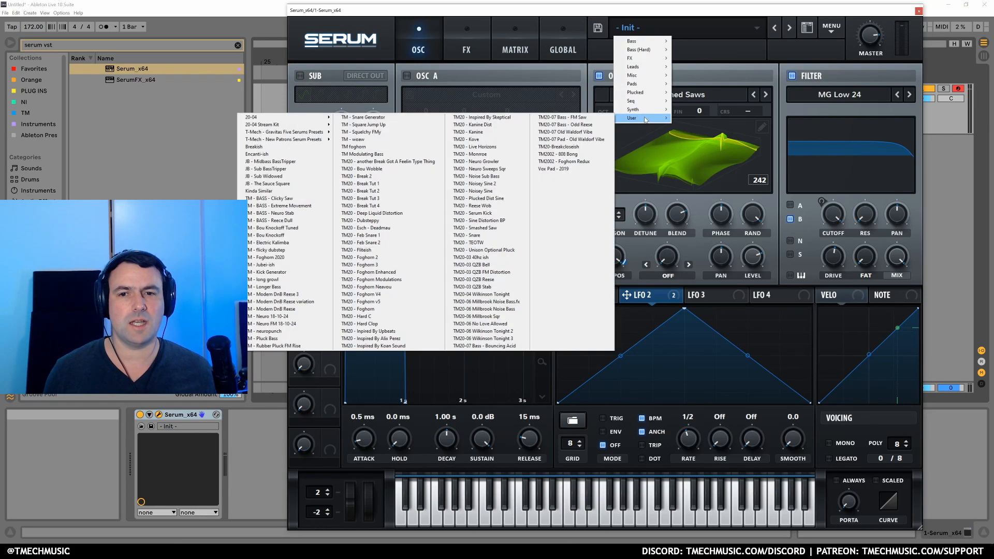
left_click(595, 125)
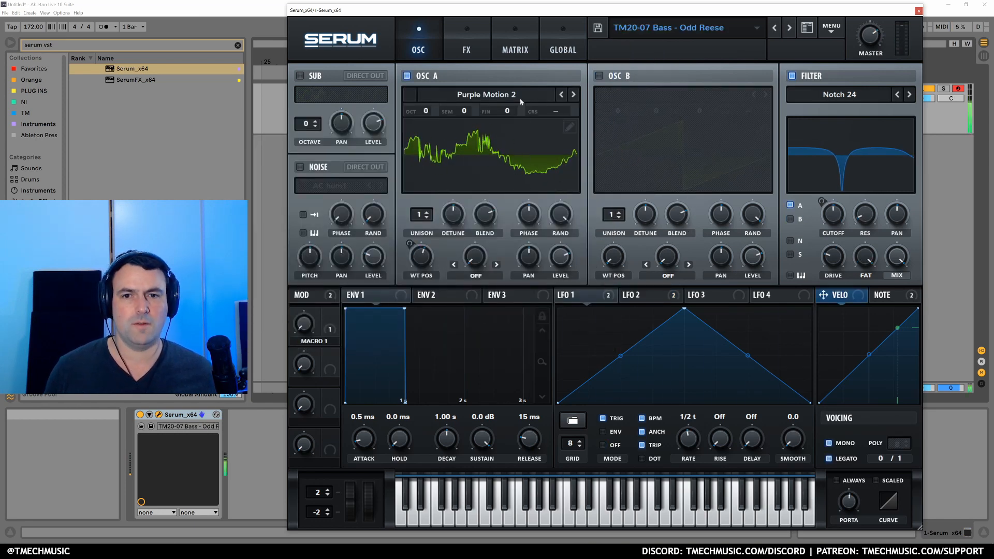
Step: Audition the user wavetables in OSC A, from Unisoned Squares back through the Purple Motion tables to Psychotic Acid
left_click(430, 96)
mouse_move(449, 133)
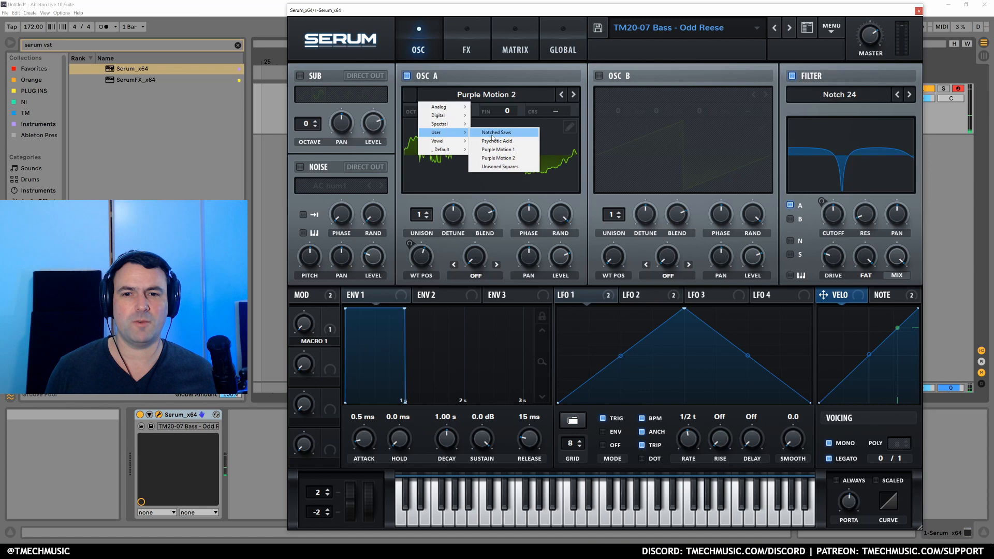
left_click(510, 167)
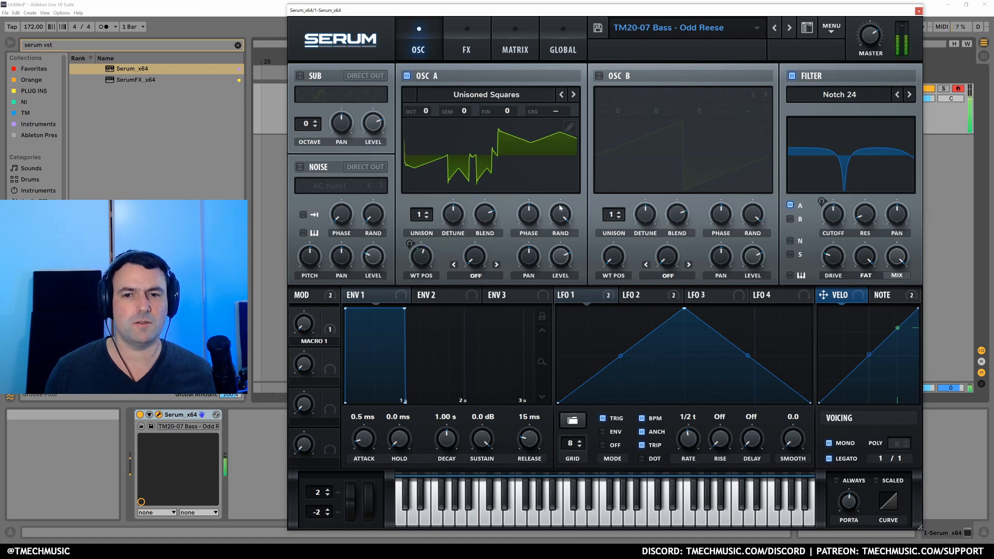
left_click(561, 95)
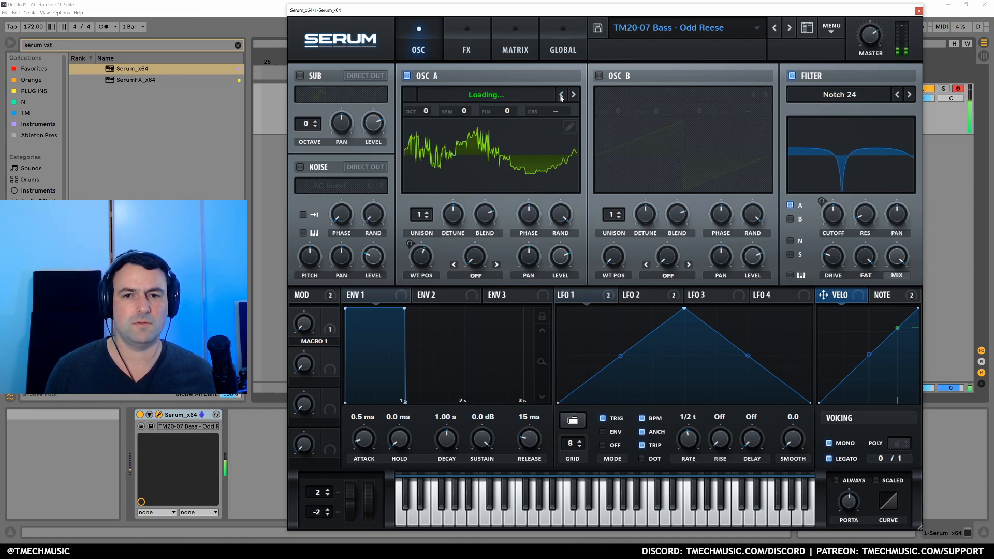
left_click(561, 95)
left_click(560, 96)
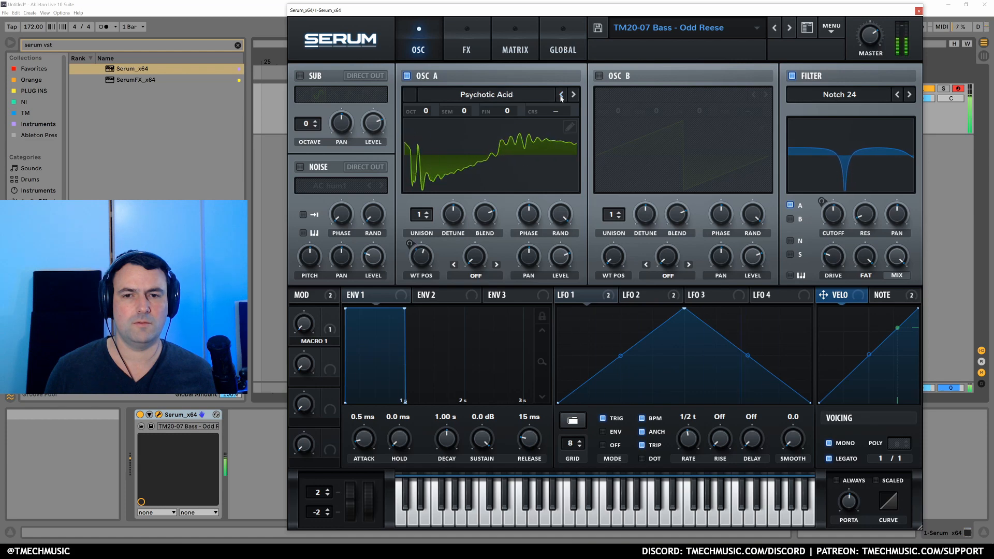
Step: Load the user wavetable Notched Saws into OSC A
left_click(420, 102)
mouse_move(461, 132)
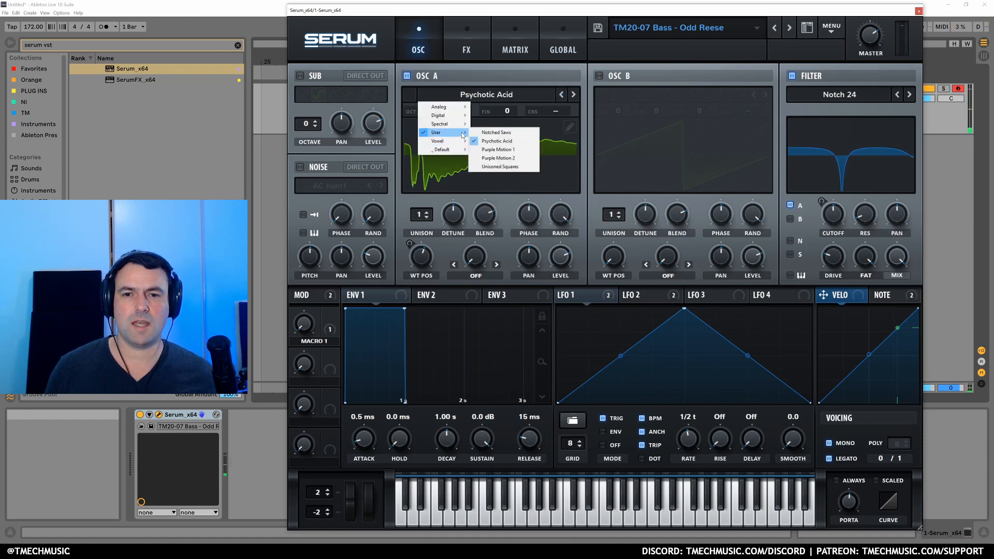
left_click(497, 132)
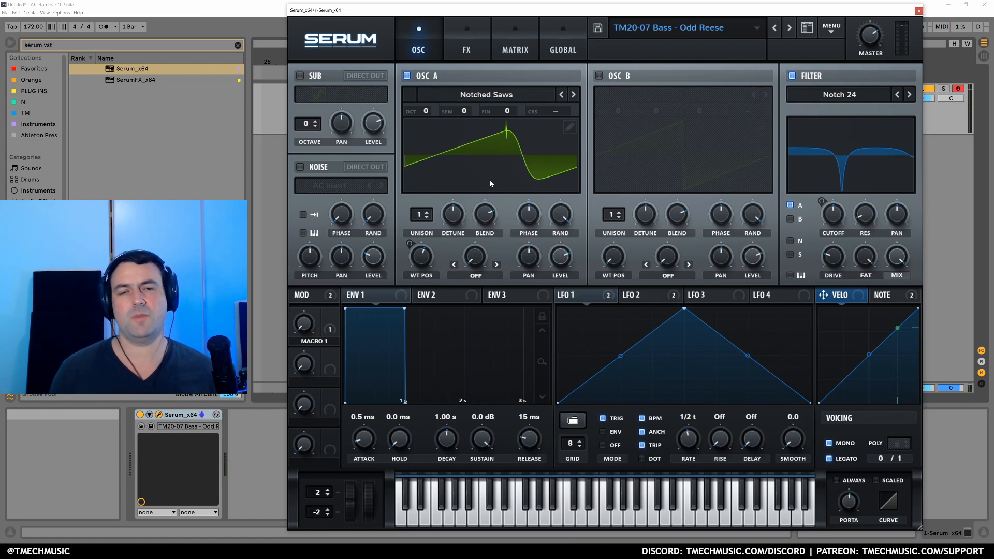
mouse_move(553, 111)
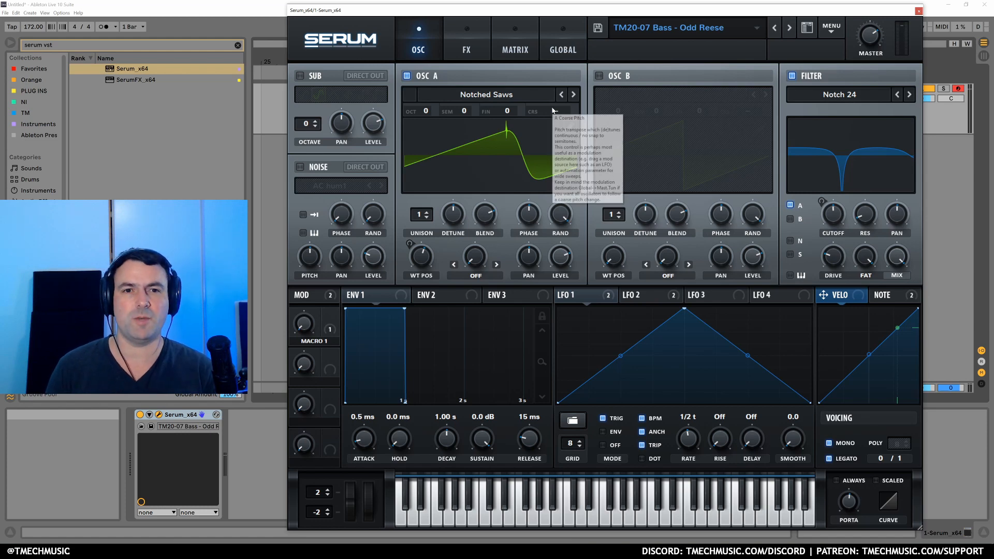